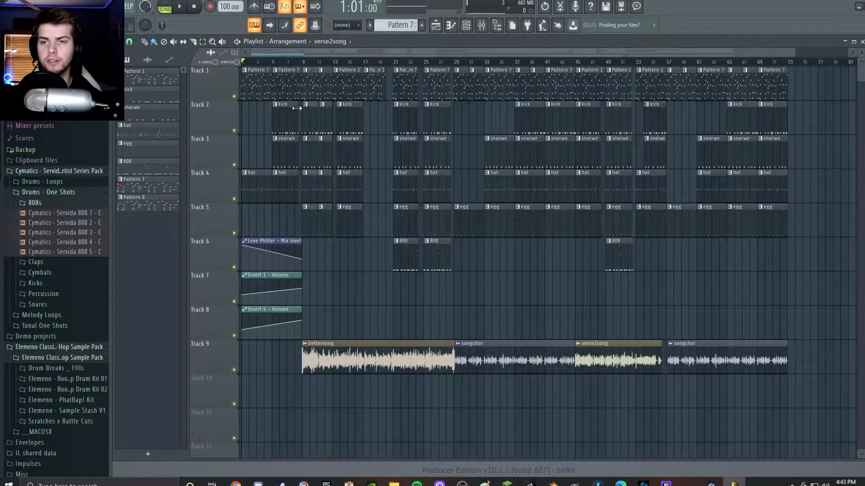
Open the Pattern 7 clip from Track 1 in the piano roll and examine its notes.
{"action": "double_click", "coordinate": [256, 91]}
{"action": "left_click_drag", "start_coordinate": [575, 52], "coordinate": [658, 52]}
{"action": "scroll", "coordinate": [446, 232], "scroll_direction": "down", "scroll_amount": 4}
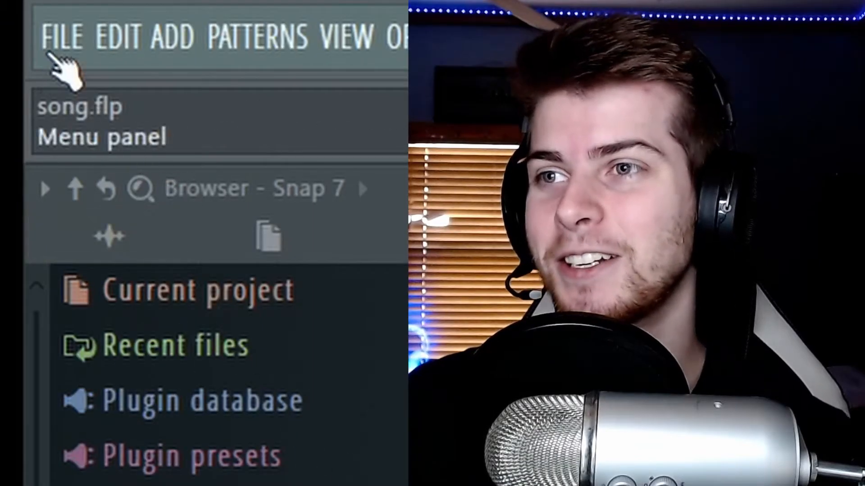
Start a new project without saving the changes to song.flp.
{"action": "left_click", "coordinate": [49, 53]}
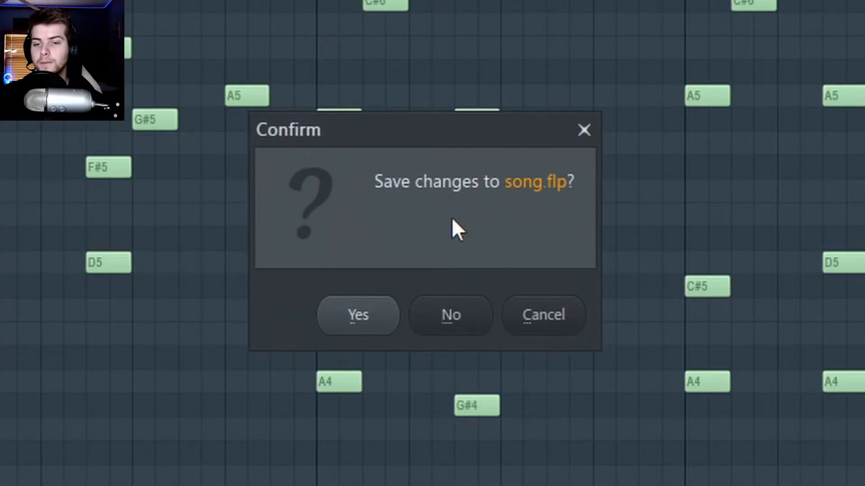
{"action": "left_click", "coordinate": [451, 315]}
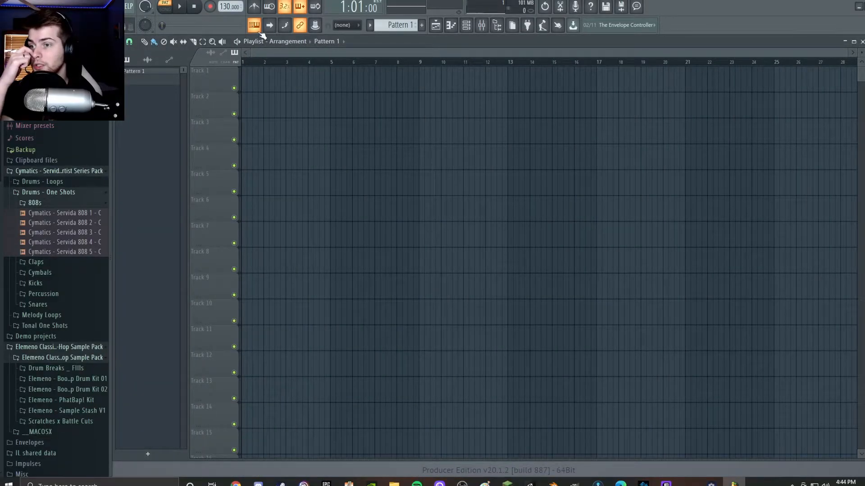
Find the Close Grand keyboard instrument in the Packs and add it as a new channel in the channel rack.
{"action": "scroll", "coordinate": [49, 292], "scroll_direction": "down", "scroll_amount": 3}
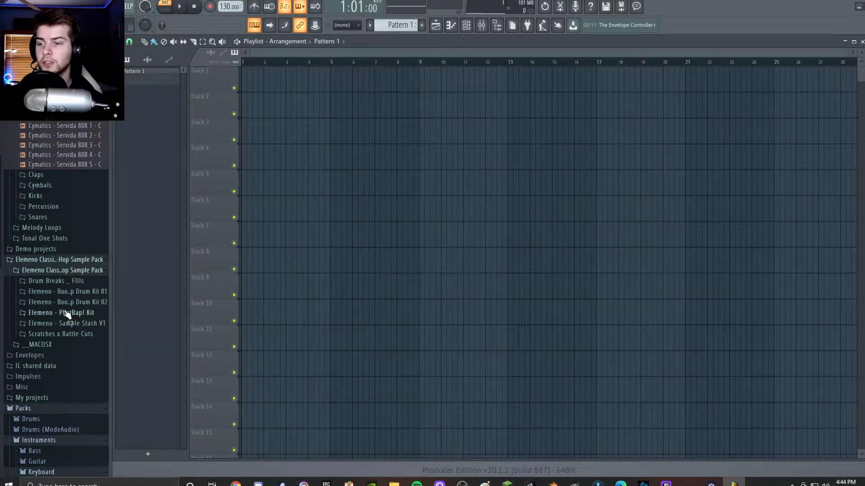
{"action": "scroll", "coordinate": [63, 360], "scroll_direction": "down", "scroll_amount": 1}
{"action": "scroll", "coordinate": [61, 391], "scroll_direction": "down", "scroll_amount": 2}
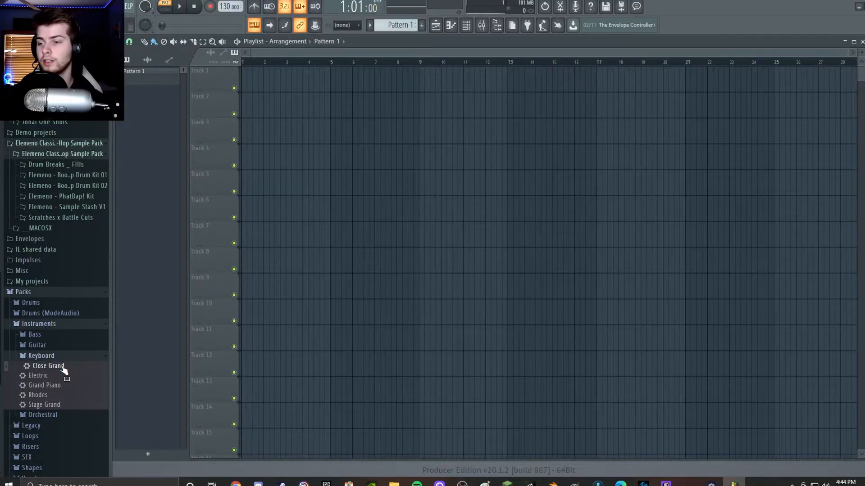
{"action": "left_click", "coordinate": [480, 29]}
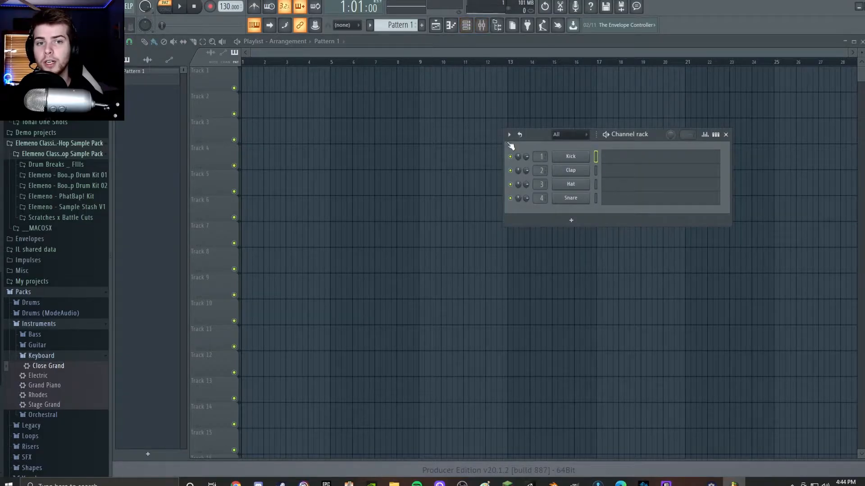
{"action": "left_click_drag", "start_coordinate": [56, 366], "coordinate": [545, 215]}
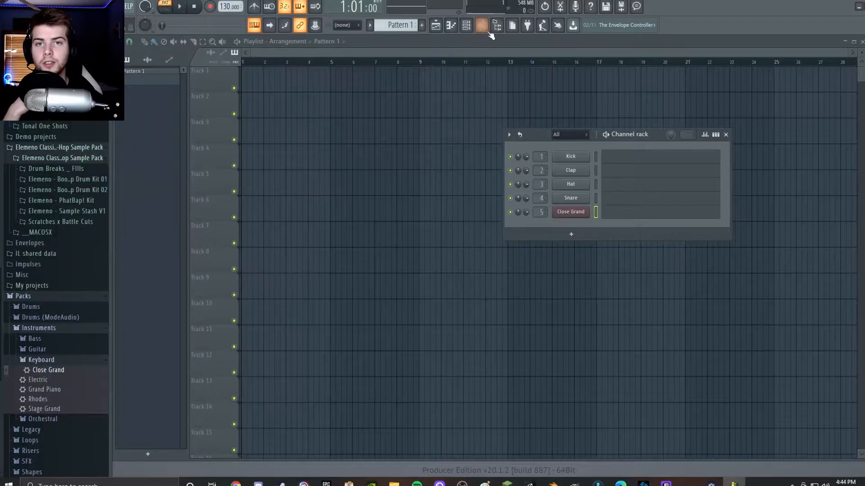
Show the mixer, shrink its window and arrange it side by side with the channel rack.
{"action": "left_click", "coordinate": [484, 28]}
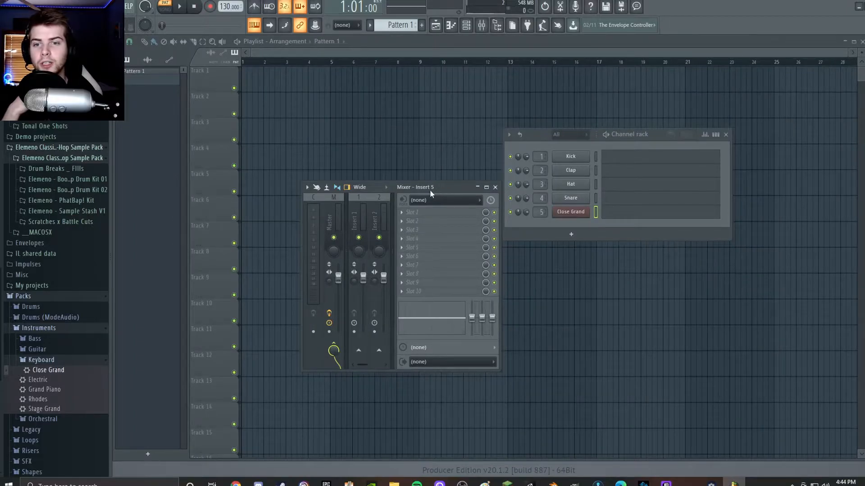
{"action": "left_click_drag", "start_coordinate": [430, 191], "coordinate": [407, 95]}
{"action": "left_click_drag", "start_coordinate": [468, 190], "coordinate": [656, 190]}
{"action": "left_click_drag", "start_coordinate": [447, 96], "coordinate": [307, 122]}
{"action": "left_click_drag", "start_coordinate": [657, 140], "coordinate": [680, 131]}
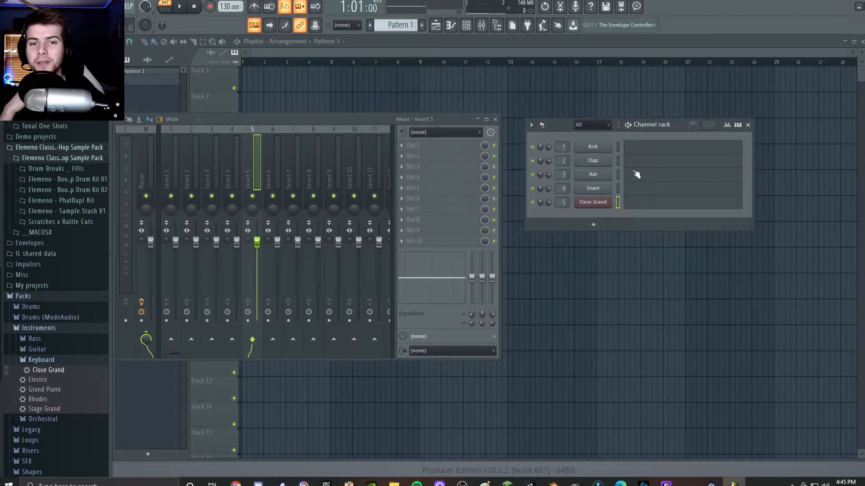
Open the piano roll of the Close Grand channel.
{"action": "left_click", "coordinate": [642, 206]}
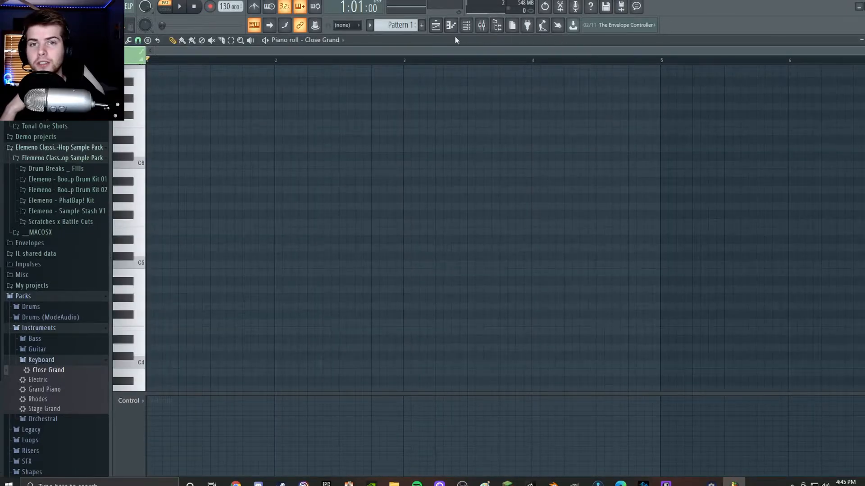
{"action": "left_click", "coordinate": [481, 25]}
{"action": "left_click", "coordinate": [466, 25]}
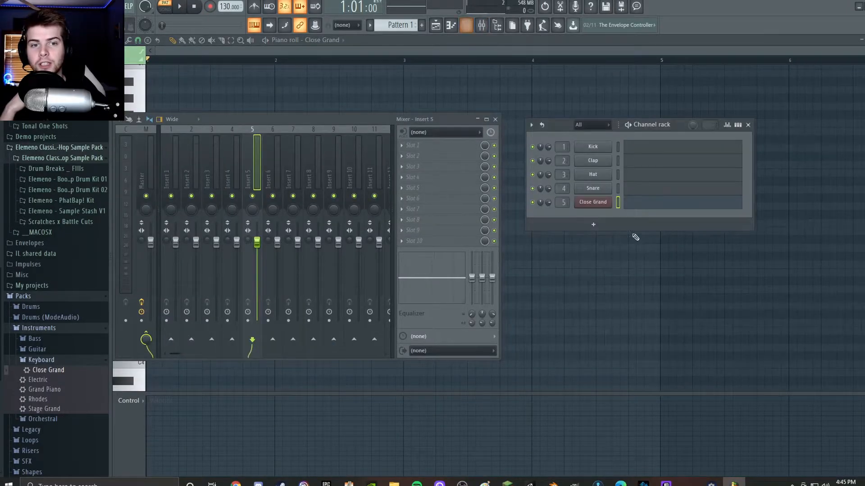
{"action": "left_click", "coordinate": [658, 205]}
{"action": "left_click", "coordinate": [638, 205]}
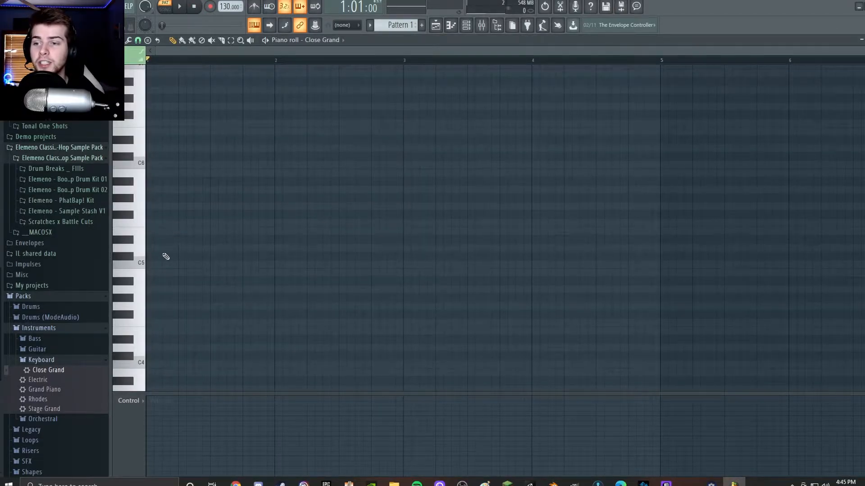
Place a chord of C5, G#5 and D#6 at the start of bar 1, one beat long, and play it.
{"action": "left_click", "coordinate": [148, 263]}
{"action": "left_click", "coordinate": [148, 198]}
{"action": "left_click", "coordinate": [165, 139]}
{"action": "left_click_drag", "start_coordinate": [165, 139], "coordinate": [150, 139]}
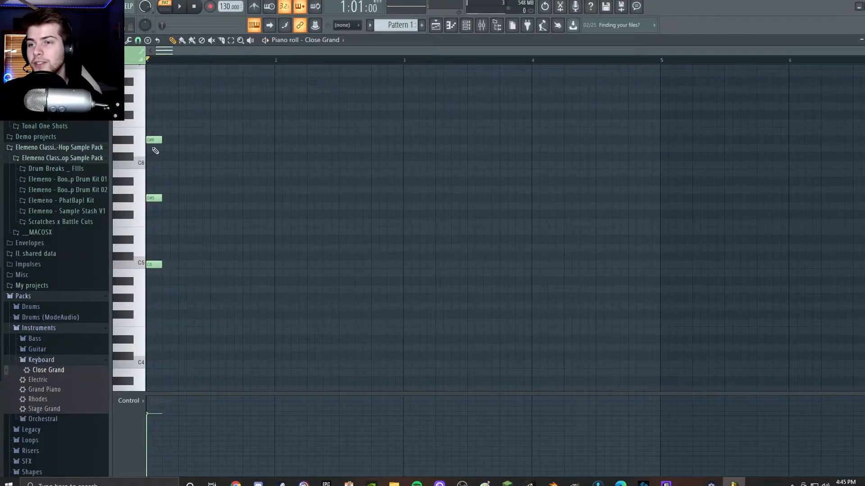
{"action": "left_click_drag", "start_coordinate": [161, 200], "coordinate": [176, 200]}
{"action": "left_click_drag", "start_coordinate": [161, 265], "coordinate": [174, 265]}
{"action": "key", "text": "space"}
{"action": "key", "text": "space"}
Lengthen the D#6, G#5 and C5 chord notes to half a bar and play them back.
{"action": "left_click_drag", "start_coordinate": [179, 142], "coordinate": [208, 141]}
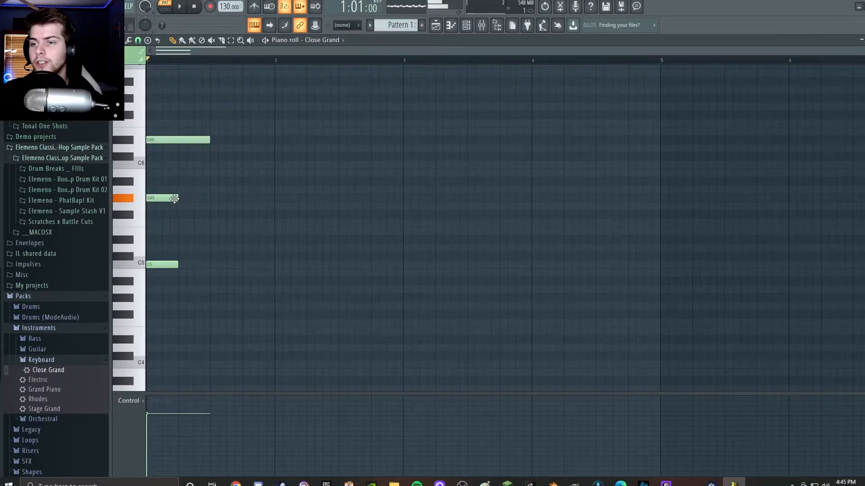
{"action": "left_click_drag", "start_coordinate": [177, 198], "coordinate": [209, 197]}
{"action": "left_click_drag", "start_coordinate": [178, 264], "coordinate": [209, 265]}
{"action": "key", "text": "space"}
{"action": "key", "text": "space"}
Add half-bar C#6 and B5 notes one after the other following the chord, and play the sequence.
{"action": "left_click", "coordinate": [213, 157]}
{"action": "left_click_drag", "start_coordinate": [212, 159], "coordinate": [210, 158]}
{"action": "left_click", "coordinate": [277, 173]}
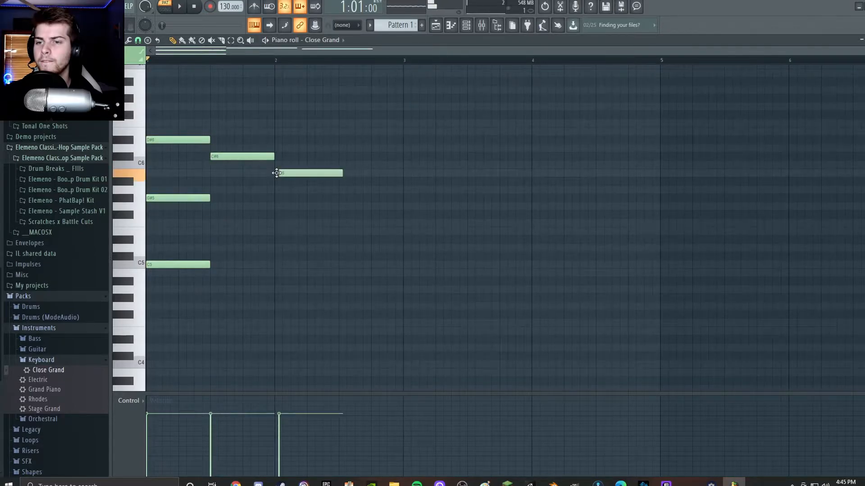
{"action": "left_click_drag", "start_coordinate": [277, 173], "coordinate": [275, 174]}
{"action": "key", "text": "space"}
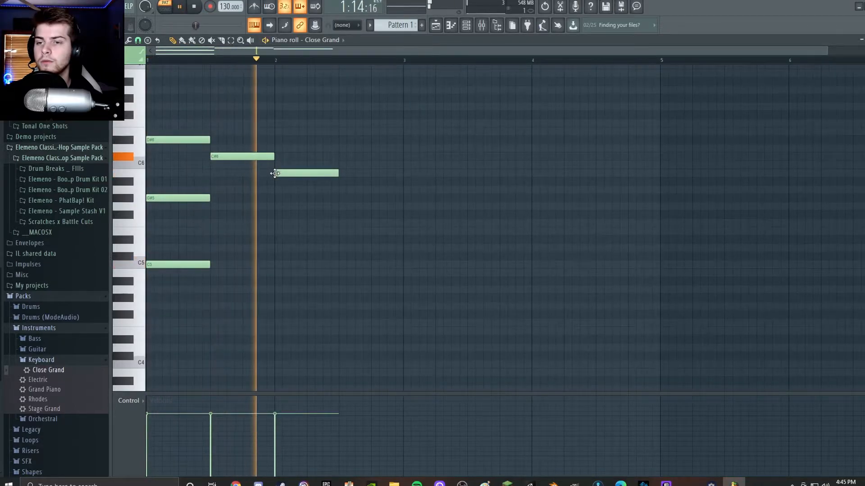
{"action": "key", "text": "space"}
Copy the opening chord to the second half of bar 2, lowered to G#5, C#5 and F4, and play the result.
{"action": "key", "text": "super"}
{"action": "key", "text": "super"}
{"action": "left_click_drag", "start_coordinate": [162, 121], "coordinate": [202, 295]}
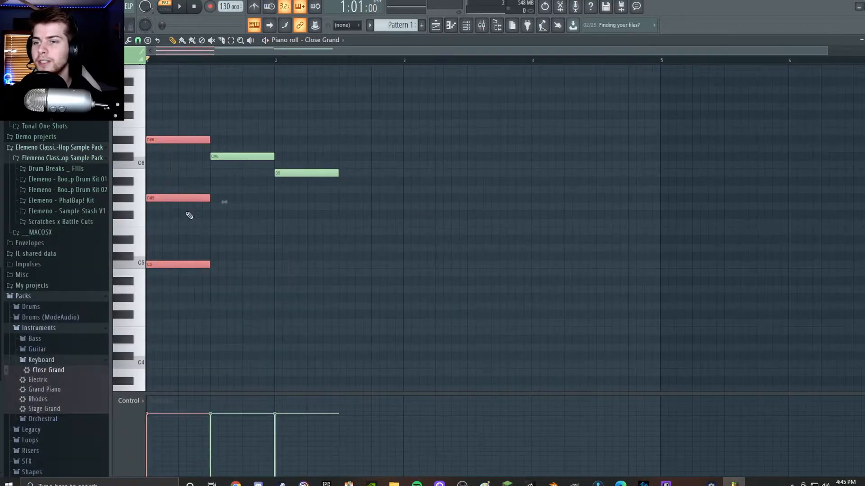
{"action": "left_click_drag", "start_coordinate": [182, 200], "coordinate": [375, 258]}
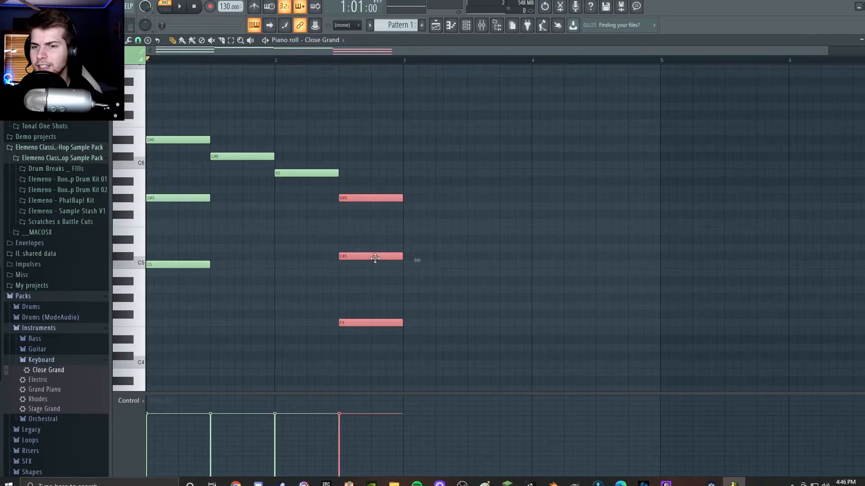
{"action": "key", "text": "space"}
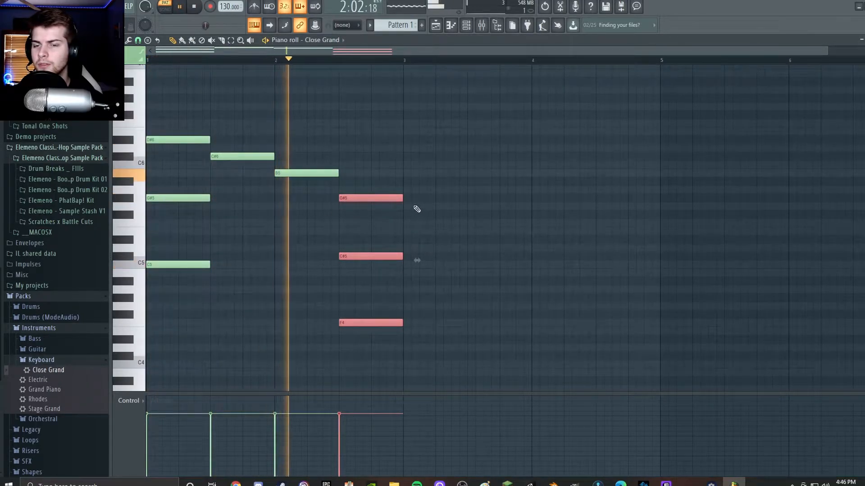
{"action": "key", "text": "space"}
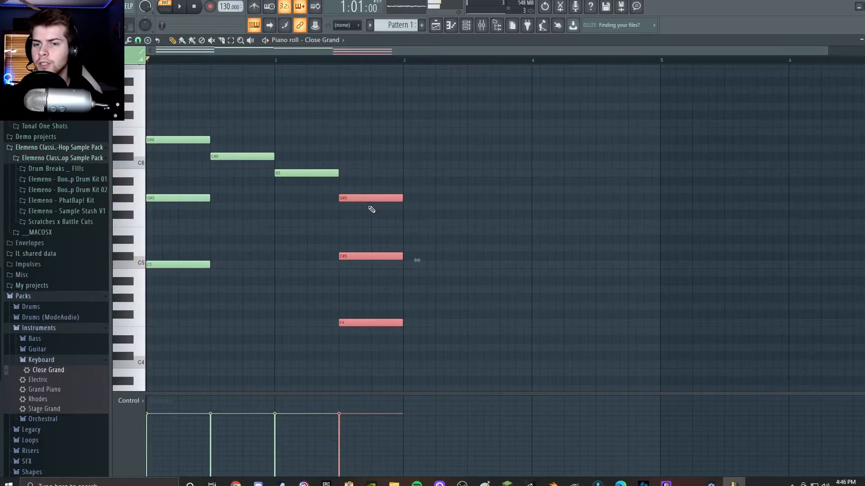
Audition the copied chord at other pitches, topped by C6, D#6 and finally D6, playing the sequence to compare.
{"action": "left_click_drag", "start_coordinate": [369, 200], "coordinate": [369, 163]}
{"action": "key", "text": "space"}
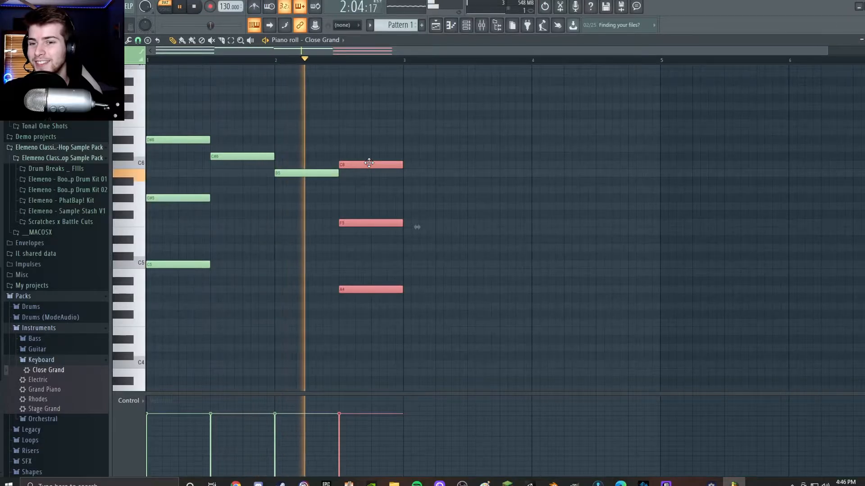
{"action": "key", "text": "space"}
{"action": "left_click_drag", "start_coordinate": [368, 163], "coordinate": [364, 137]}
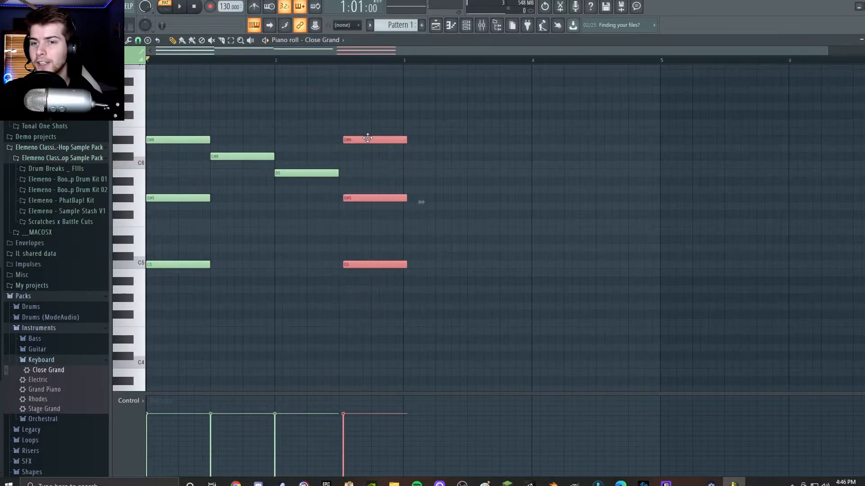
{"action": "key", "text": "space"}
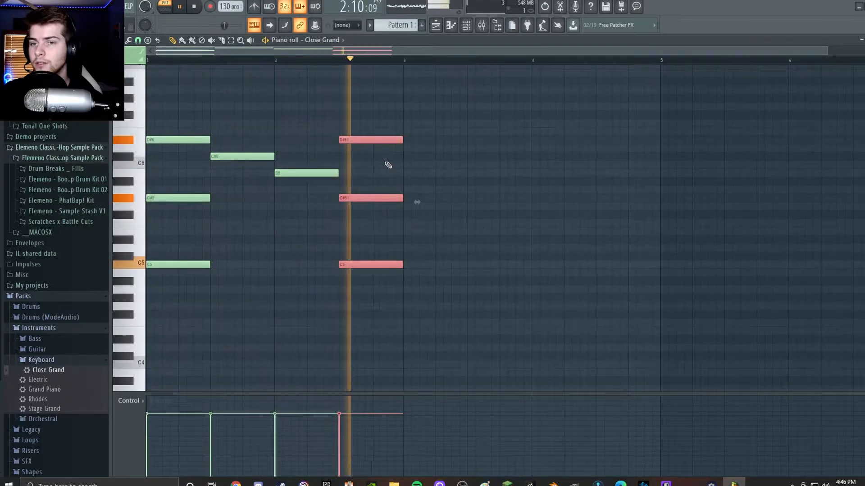
{"action": "left_click_drag", "start_coordinate": [359, 143], "coordinate": [360, 151]}
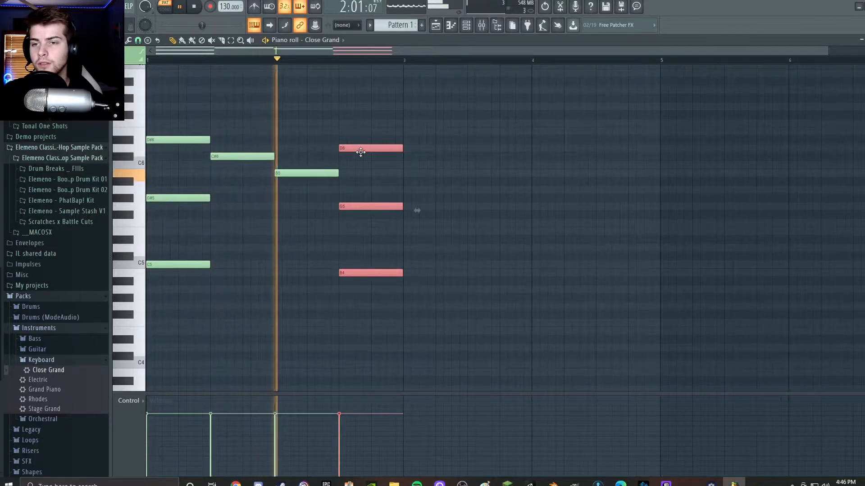
{"action": "key", "text": "space"}
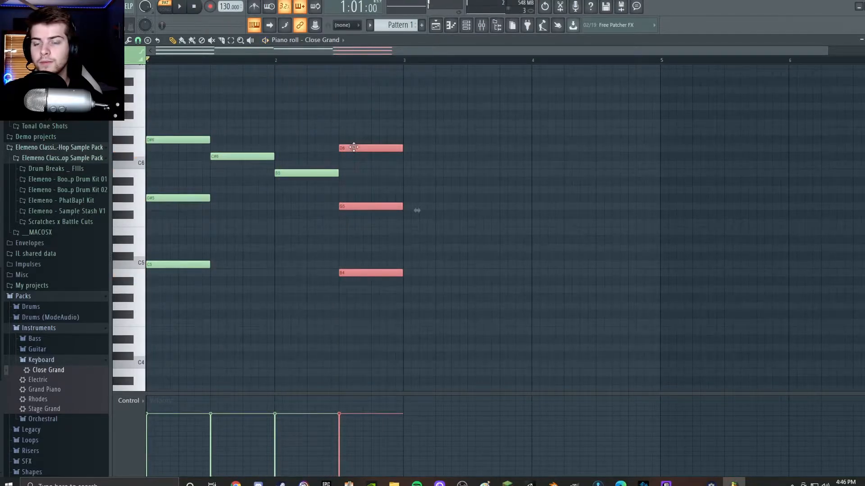
Replace the copied chord with half-bar A#5, E5 and A#4 notes in the second half of bar 2, and play the sequence.
{"action": "key", "text": "Delete"}
{"action": "left_click", "coordinate": [342, 181]}
{"action": "left_click", "coordinate": [341, 231]}
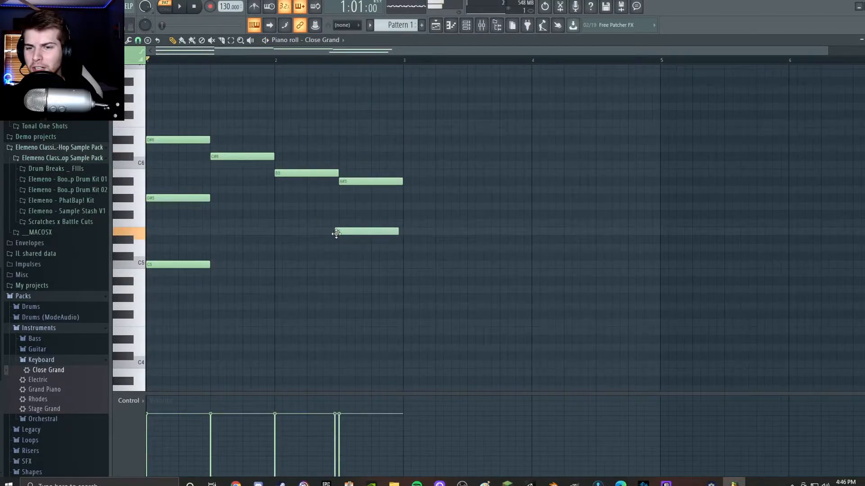
{"action": "left_click", "coordinate": [345, 282]}
{"action": "left_click_drag", "start_coordinate": [342, 284], "coordinate": [340, 288]}
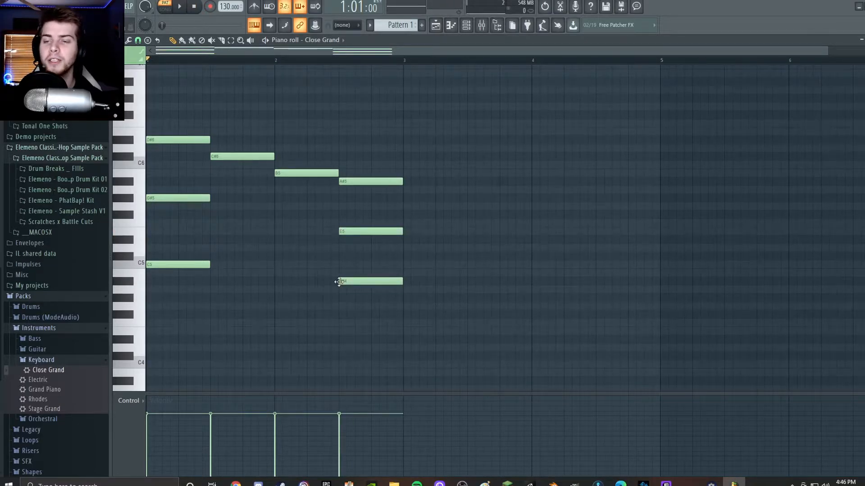
{"action": "key", "text": "space"}
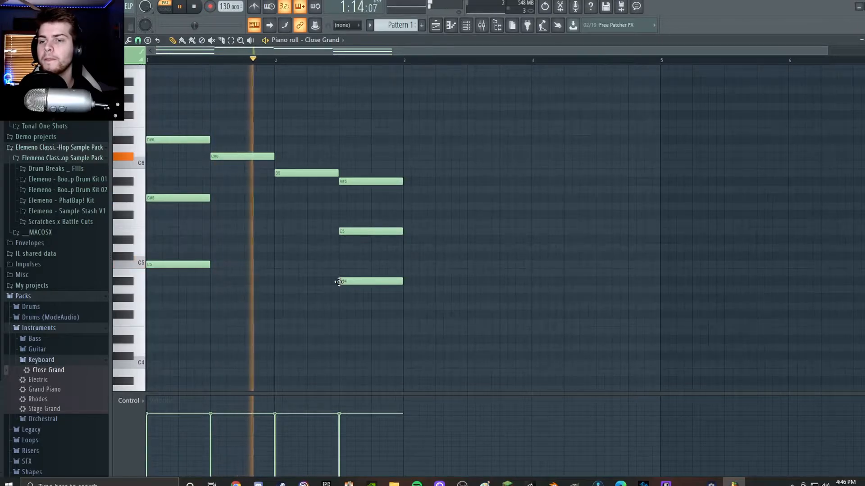
{"action": "key", "text": "space"}
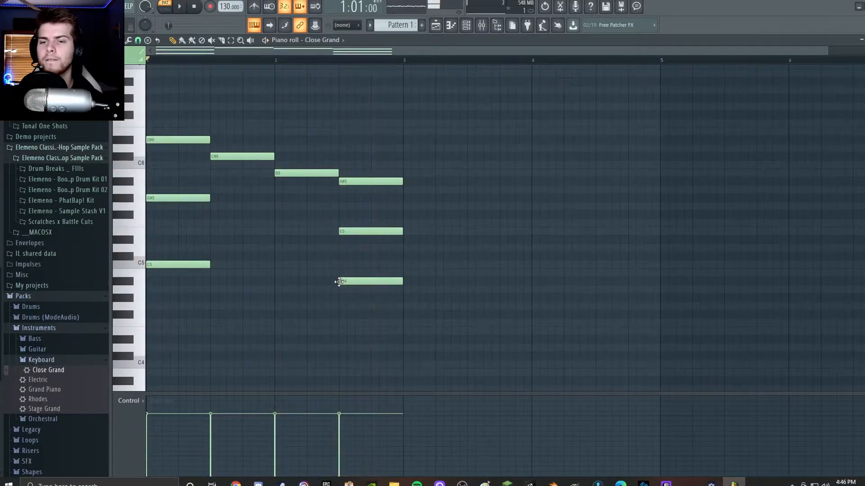
Delete every note from the Close Grand piano roll.
{"action": "right_click", "coordinate": [355, 181]}
{"action": "right_click", "coordinate": [361, 232]}
{"action": "right_click", "coordinate": [367, 282]}
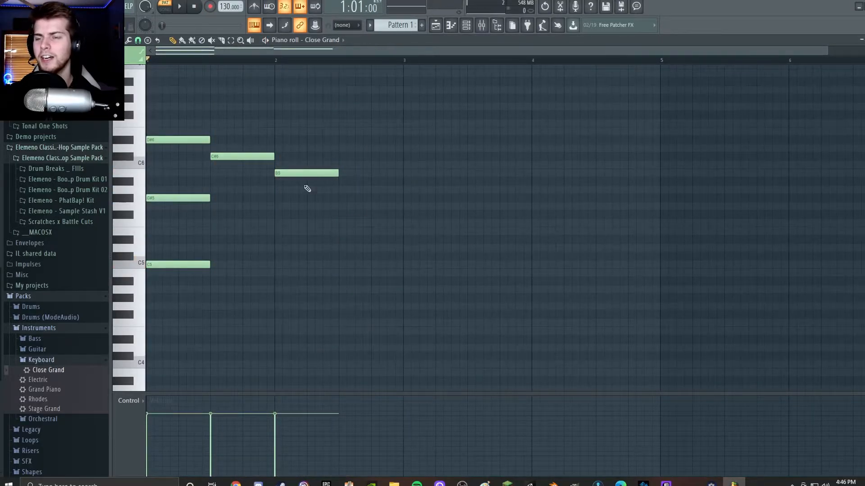
{"action": "right_click", "coordinate": [310, 173]}
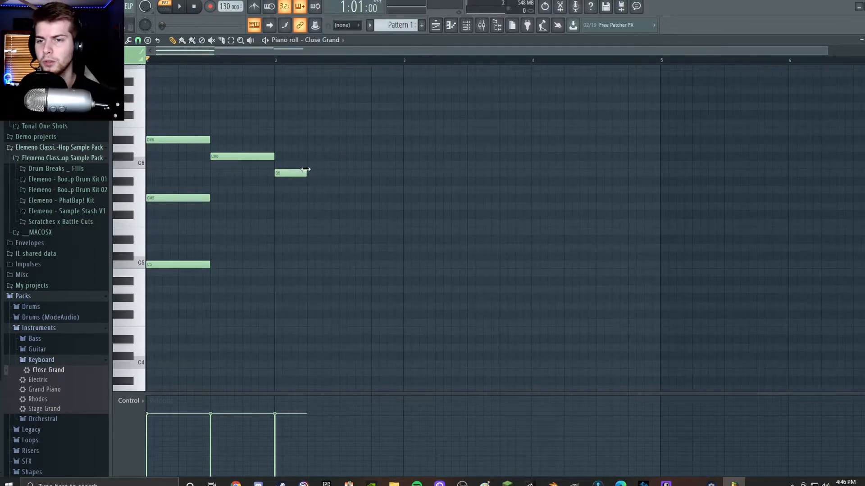
{"action": "right_click", "coordinate": [241, 156]}
{"action": "right_click", "coordinate": [189, 140]}
{"action": "right_click", "coordinate": [180, 198]}
{"action": "right_click", "coordinate": [180, 265]}
Place a new one-beat chord of C5, A5 and C6 and align its notes to the start of bar 1.
{"action": "scroll", "coordinate": [121, 339], "scroll_direction": "up", "scroll_amount": 2}
{"action": "scroll", "coordinate": [122, 338], "scroll_direction": "up", "scroll_amount": 1}
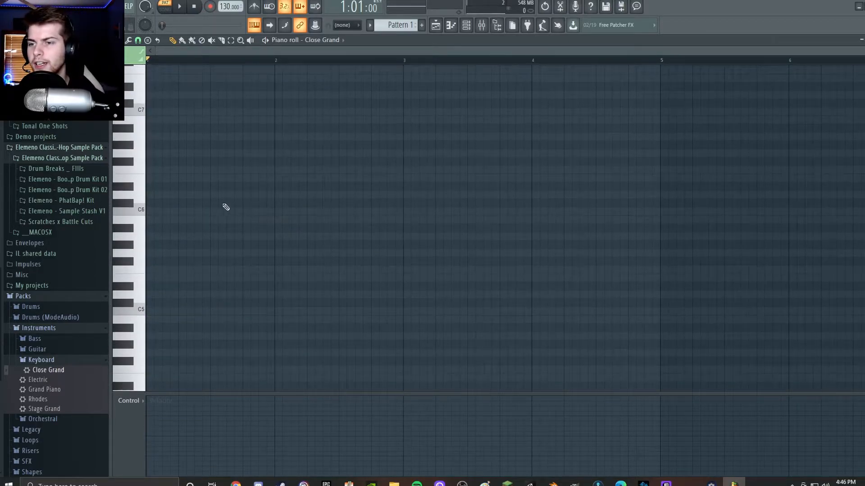
{"action": "scroll", "coordinate": [161, 229], "scroll_direction": "down", "scroll_amount": 15}
{"action": "left_click", "coordinate": [161, 186]}
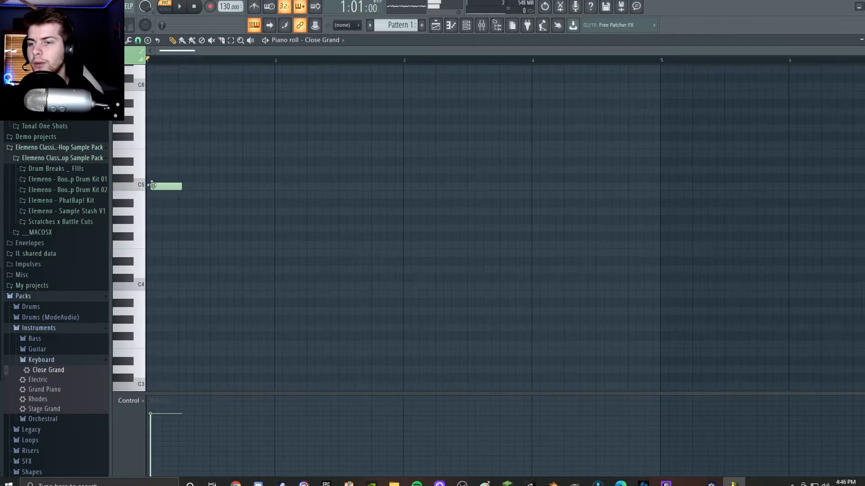
{"action": "left_click", "coordinate": [160, 111]}
{"action": "left_click", "coordinate": [162, 85]}
{"action": "scroll", "coordinate": [200, 138], "scroll_direction": "up", "scroll_amount": 9}
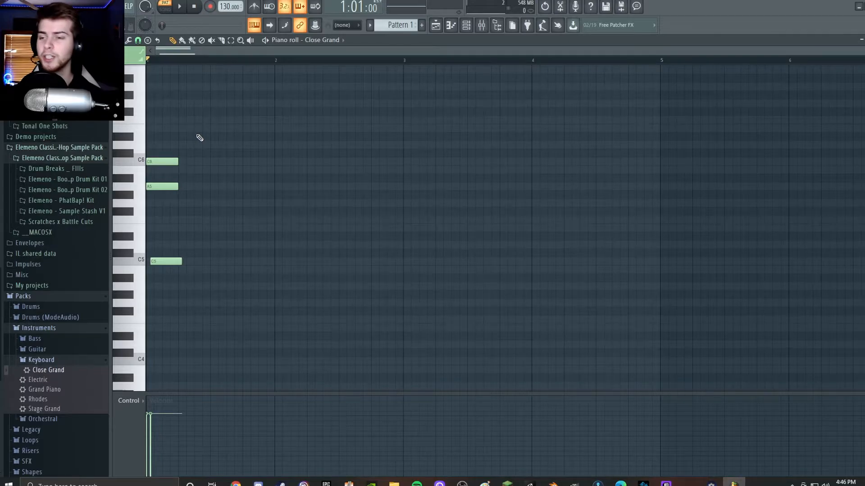
{"action": "left_click_drag", "start_coordinate": [175, 260], "coordinate": [171, 260]}
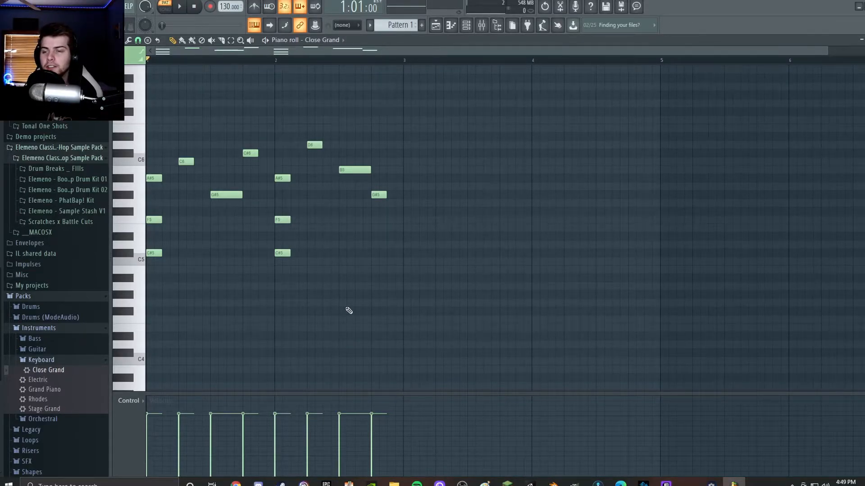
Play through the piano melody and add Fruity Reeverb 2 to the first effect slot of mixer Insert 5.
{"action": "key", "text": "space"}
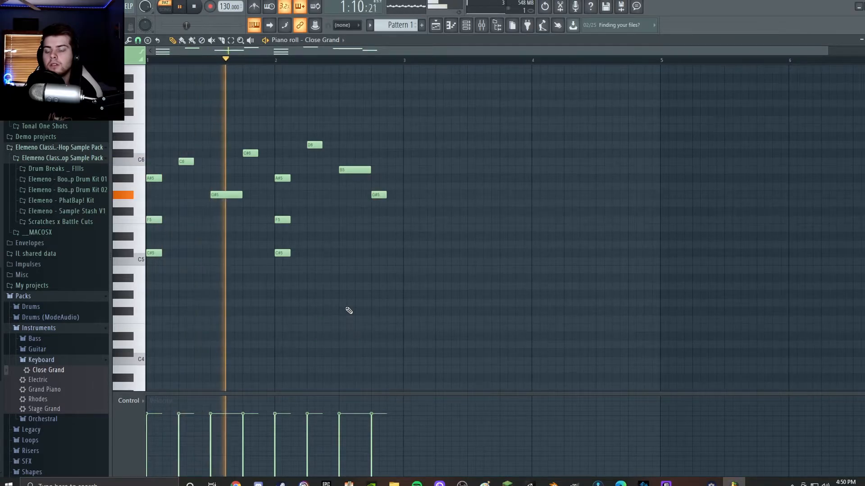
{"action": "key", "text": "space"}
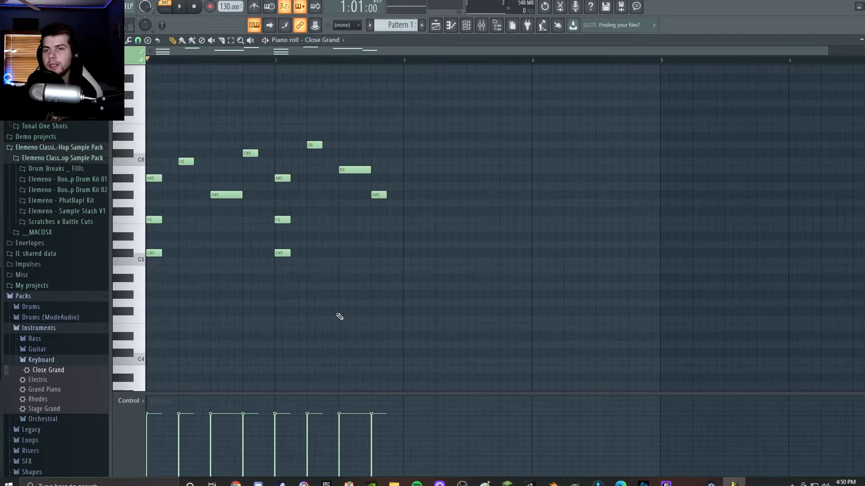
{"action": "left_click", "coordinate": [481, 26]}
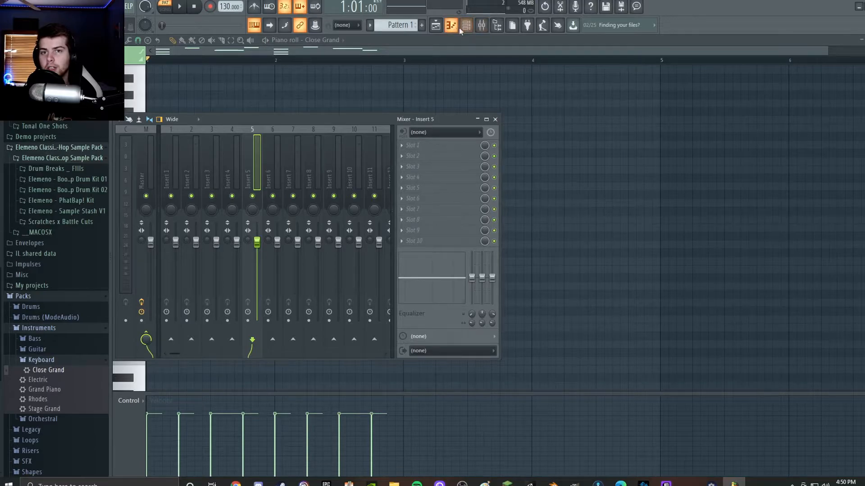
{"action": "left_click", "coordinate": [430, 148]}
{"action": "left_click", "coordinate": [529, 123]}
{"action": "key", "text": "space"}
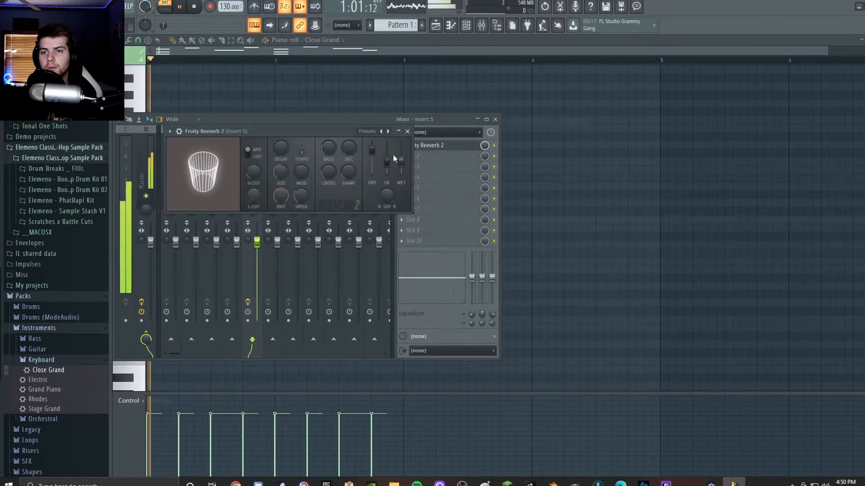
{"action": "left_click", "coordinate": [407, 132]}
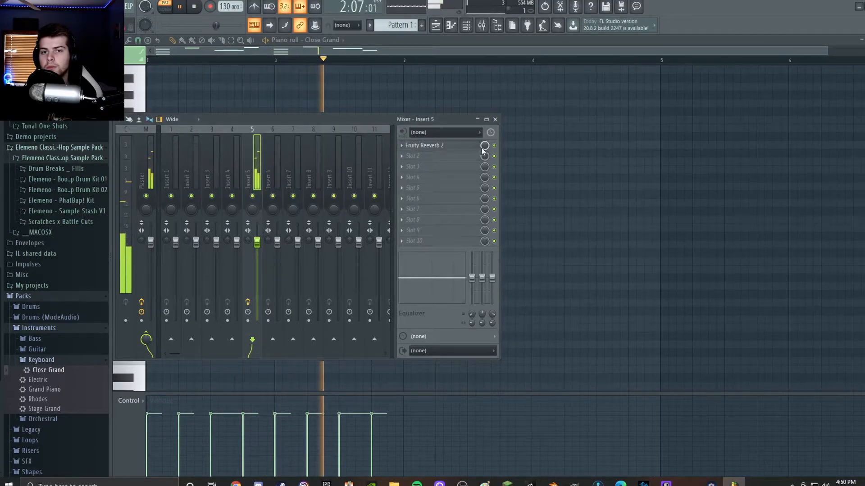
{"action": "left_click", "coordinate": [424, 157]}
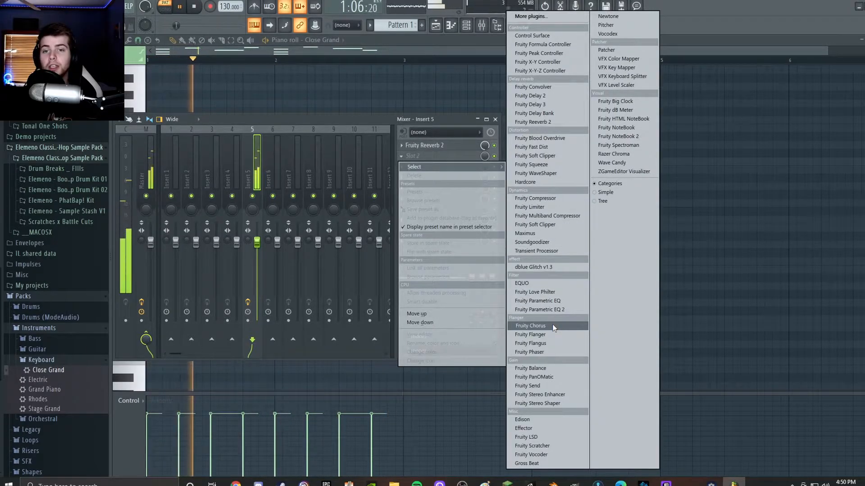
{"action": "left_click", "coordinate": [676, 235]}
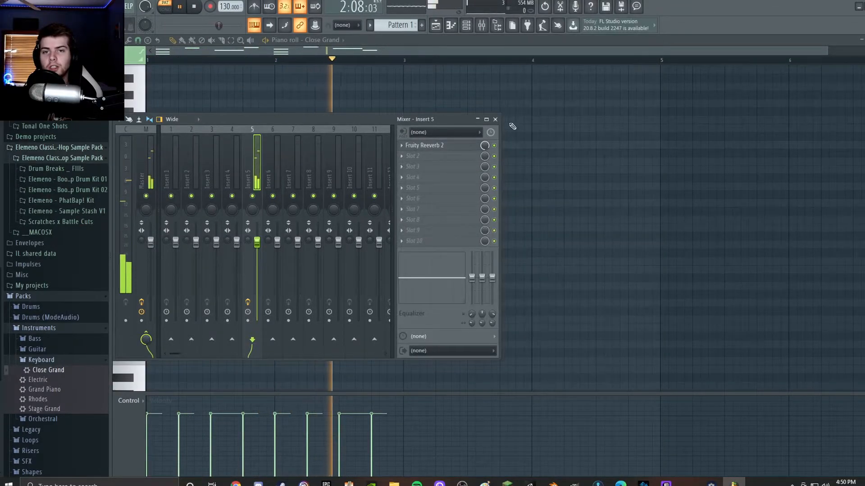
{"action": "left_click", "coordinate": [495, 119]}
{"action": "key", "text": "space"}
Open the Close Grand instrument's settings from the channel rack and examine them during playback.
{"action": "left_click", "coordinate": [467, 25]}
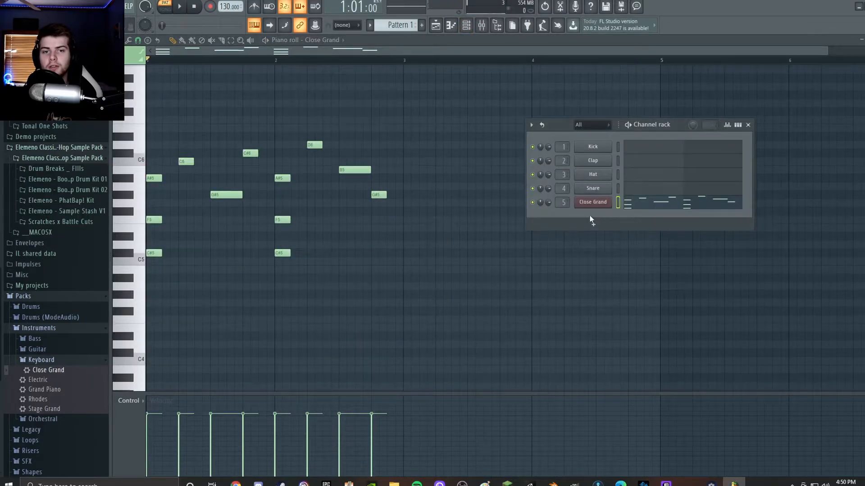
{"action": "left_click", "coordinate": [592, 202]}
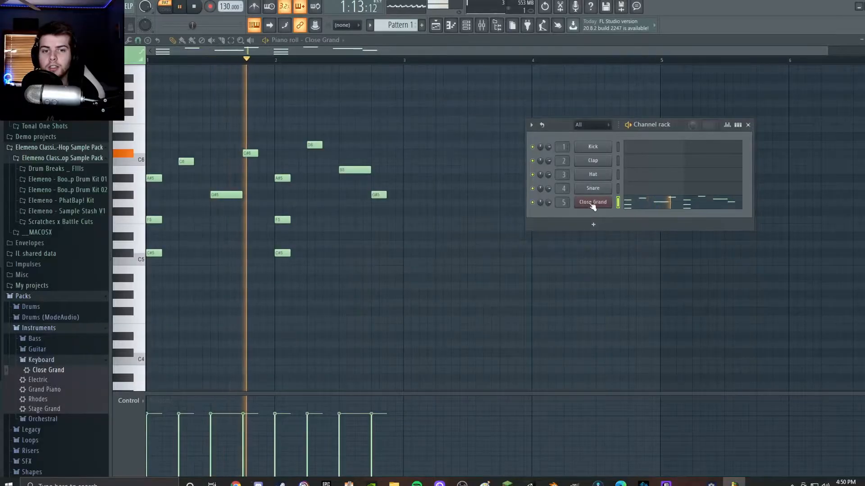
{"action": "left_click", "coordinate": [593, 202]}
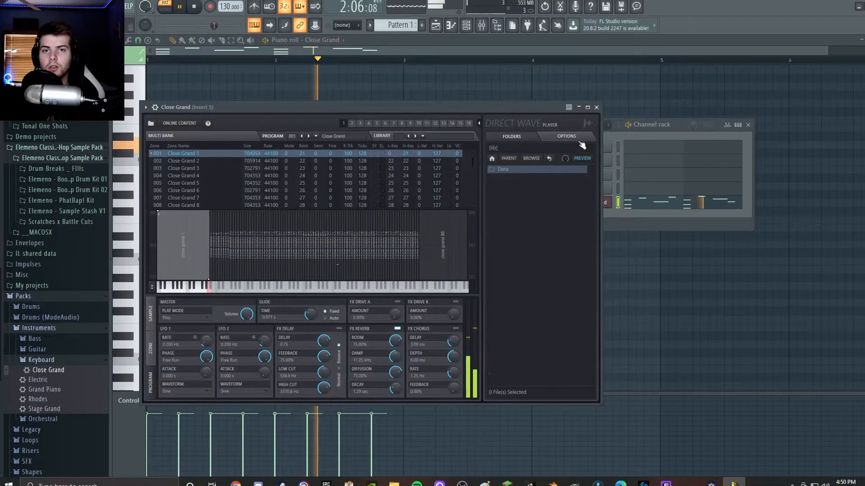
Add Fruity Chorus to the second effect slot of mixer Insert 5 and close the Close Grand instrument window.
{"action": "left_click", "coordinate": [484, 27]}
{"action": "left_click", "coordinate": [425, 157]}
{"action": "mouse_move", "coordinate": [488, 168]}
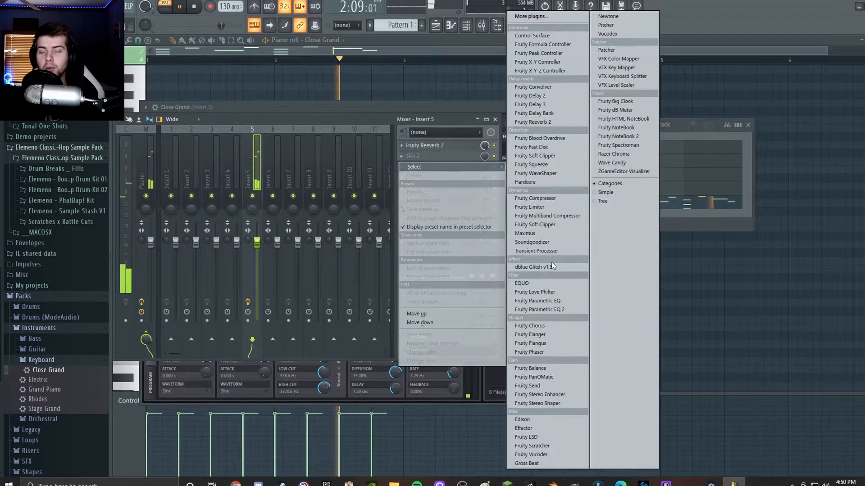
{"action": "left_click", "coordinate": [546, 326]}
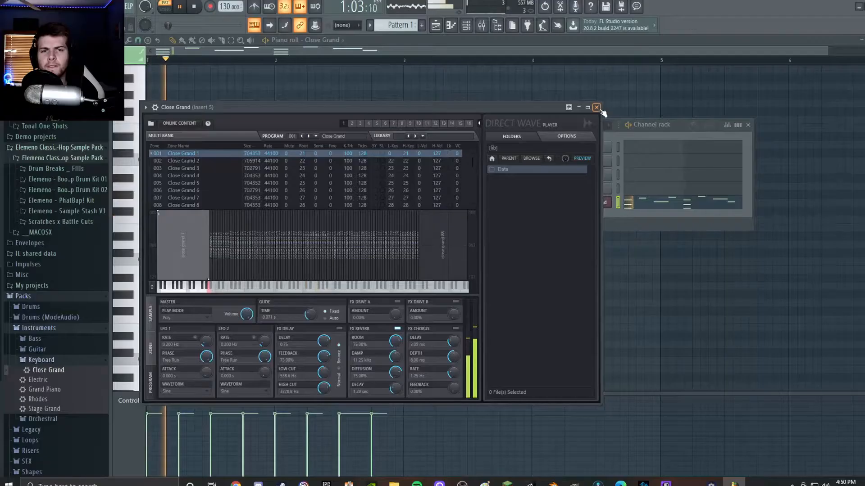
{"action": "left_click", "coordinate": [597, 107]}
Load Cymatics - Servida Kick 5 - A# from the Cymatics one-shot kicks into the Snare channel and open its piano roll.
{"action": "scroll", "coordinate": [46, 160], "scroll_direction": "up", "scroll_amount": 6}
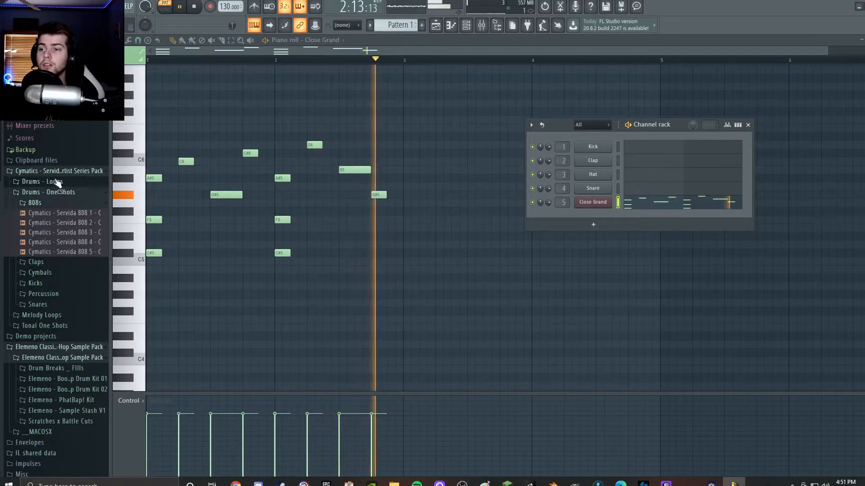
{"action": "left_click", "coordinate": [60, 172]}
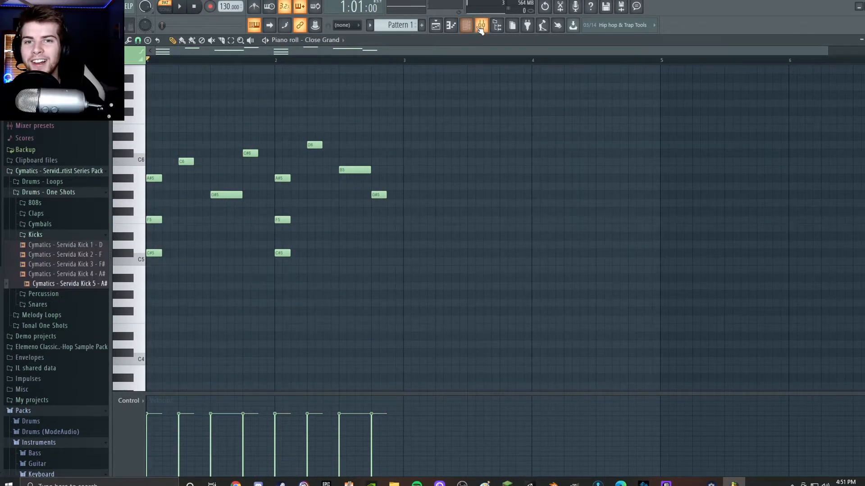
{"action": "left_click", "coordinate": [481, 26]}
{"action": "left_click", "coordinate": [466, 25]}
{"action": "left_click", "coordinate": [597, 192]}
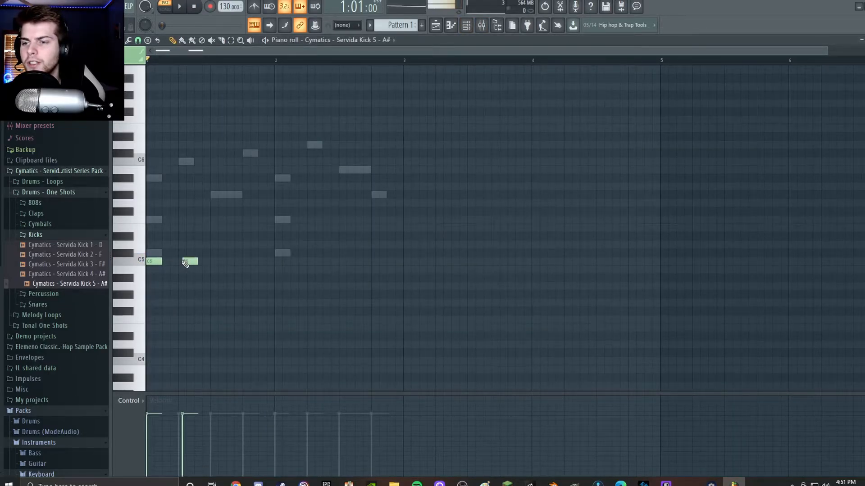
Place half-beat C5 kick notes on beats 1, 3 and 4 of bar 1 and beats 1, 3, 3.5 and 4.5 of bar 2.
{"action": "double_click", "coordinate": [276, 255]}
{"action": "left_click", "coordinate": [500, 199]}
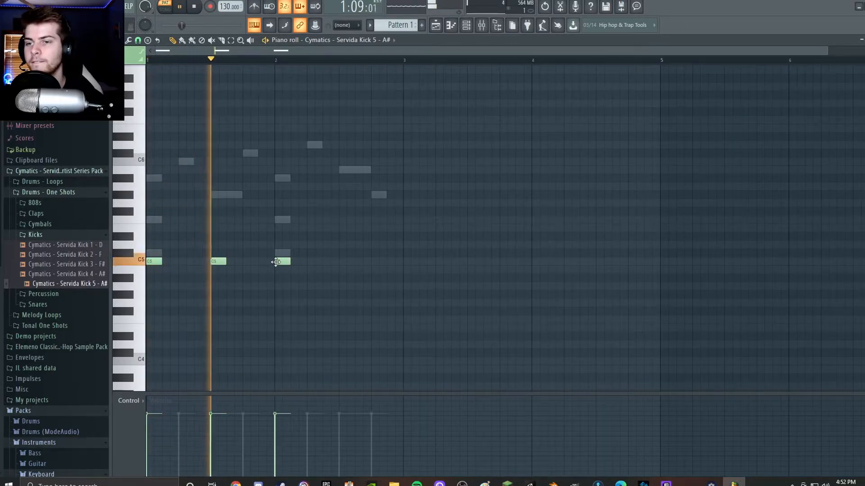
{"action": "left_click", "coordinate": [346, 261]}
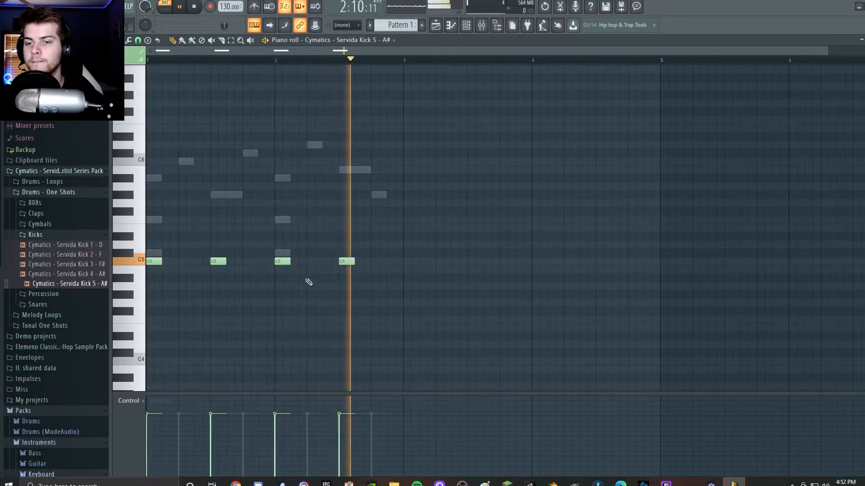
{"action": "left_click", "coordinate": [247, 261]}
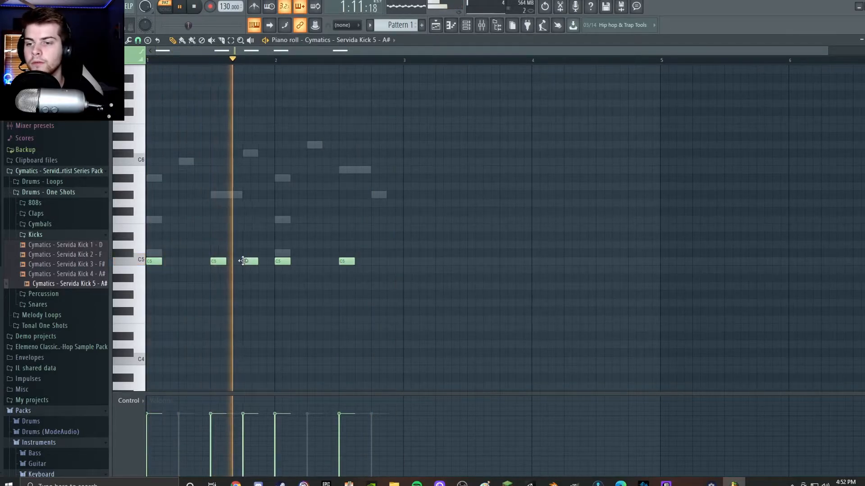
{"action": "left_click", "coordinate": [363, 261]}
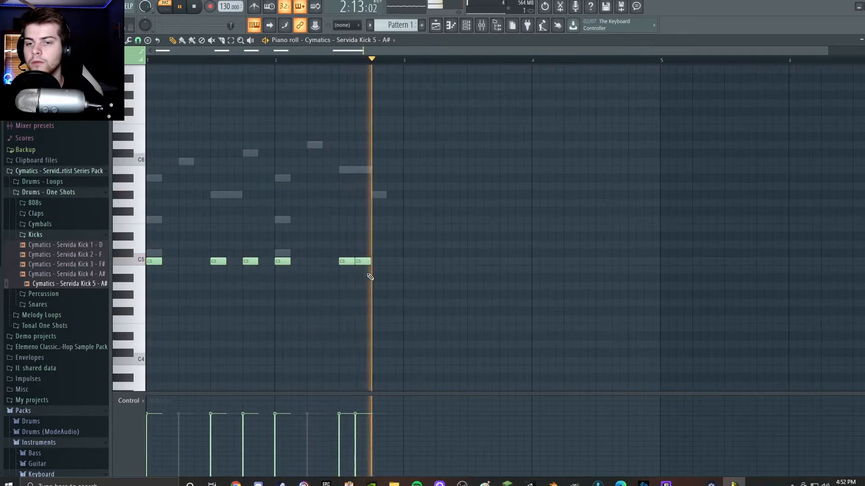
{"action": "left_click", "coordinate": [386, 261]}
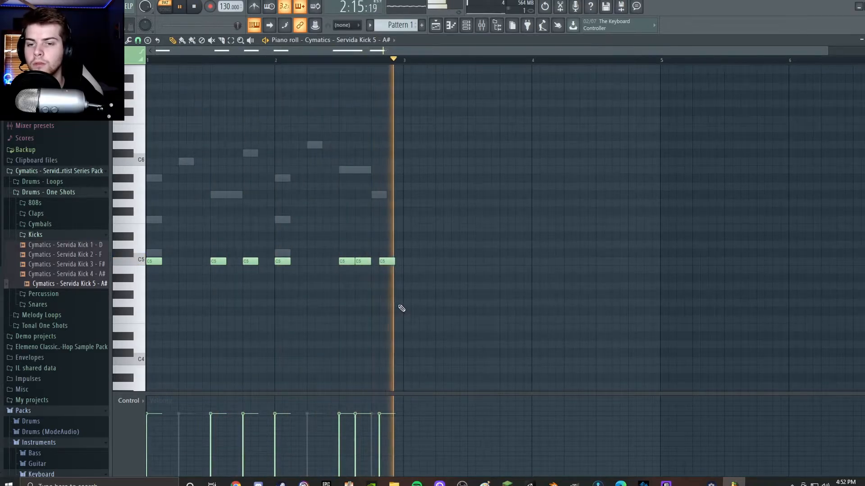
{"action": "left_click_drag", "start_coordinate": [388, 261], "coordinate": [395, 261]}
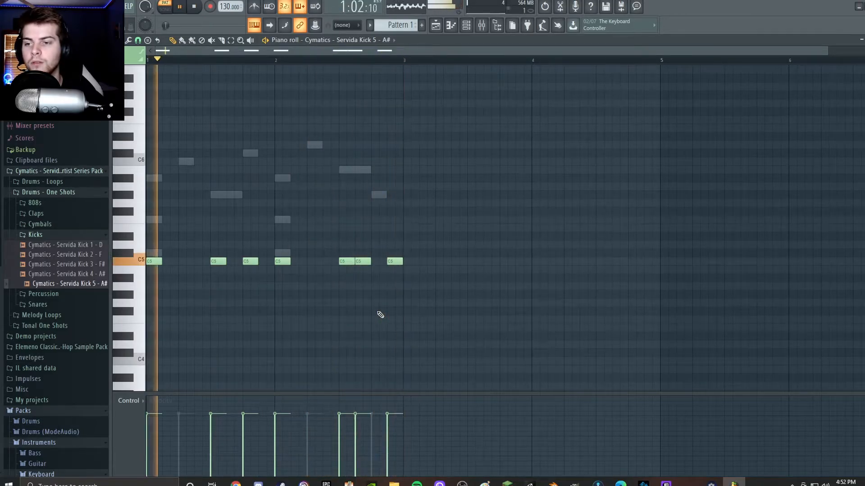
Load the 707 Rim sample from the Drums pack's Snares into the Hat channel and show its piano roll.
{"action": "left_click", "coordinate": [467, 25]}
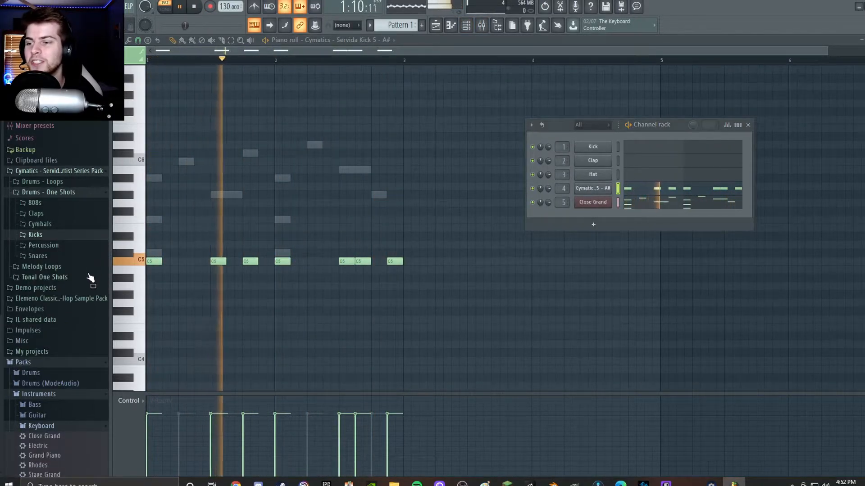
{"action": "scroll", "coordinate": [85, 295], "scroll_direction": "down", "scroll_amount": 6}
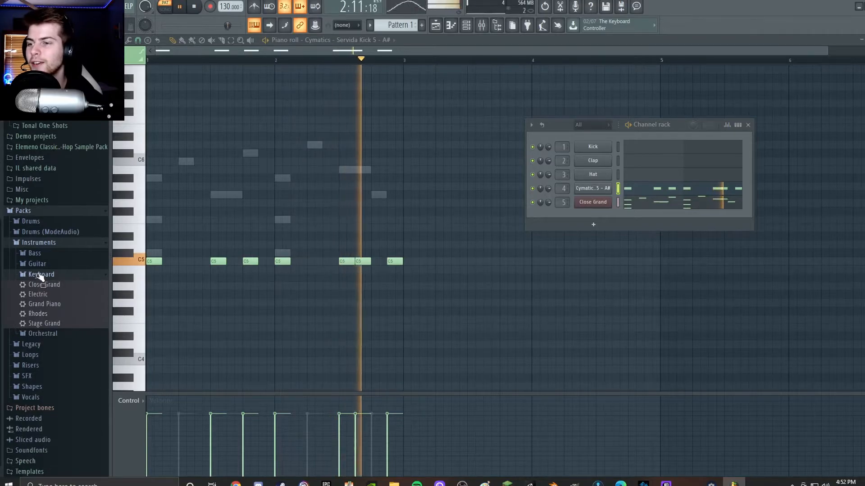
{"action": "left_click", "coordinate": [42, 274]}
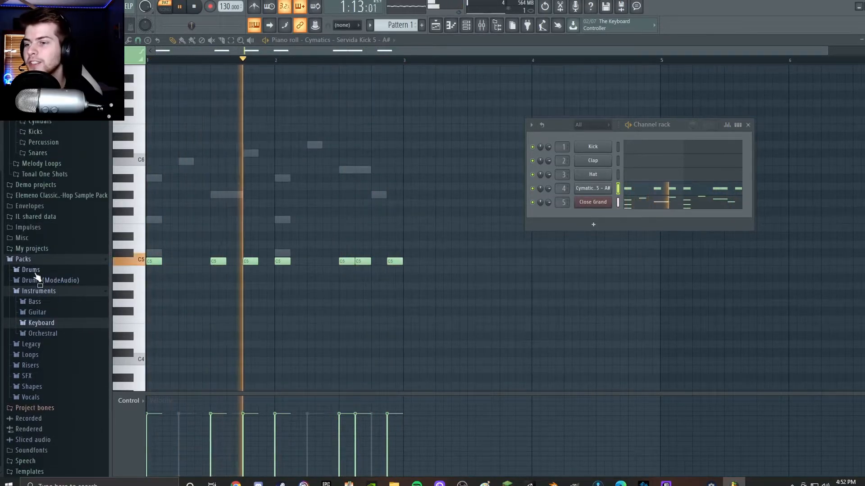
{"action": "left_click", "coordinate": [31, 269]}
{"action": "left_click", "coordinate": [38, 286]}
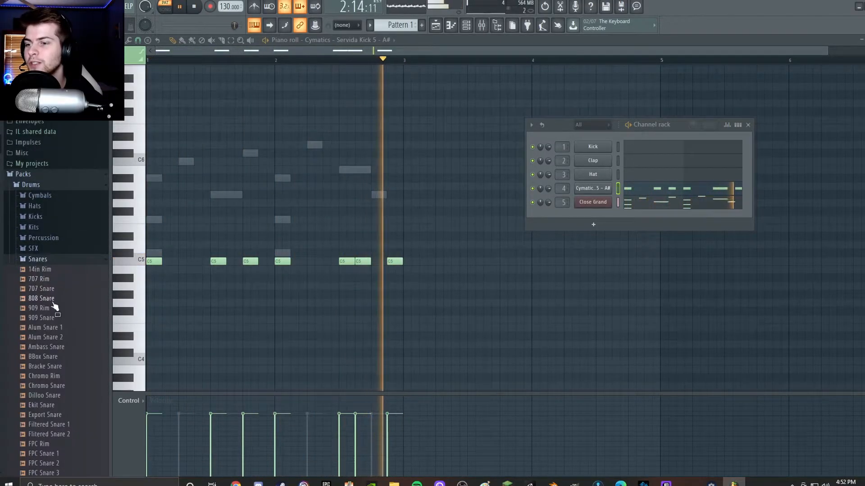
{"action": "left_click_drag", "start_coordinate": [45, 287], "coordinate": [626, 180]}
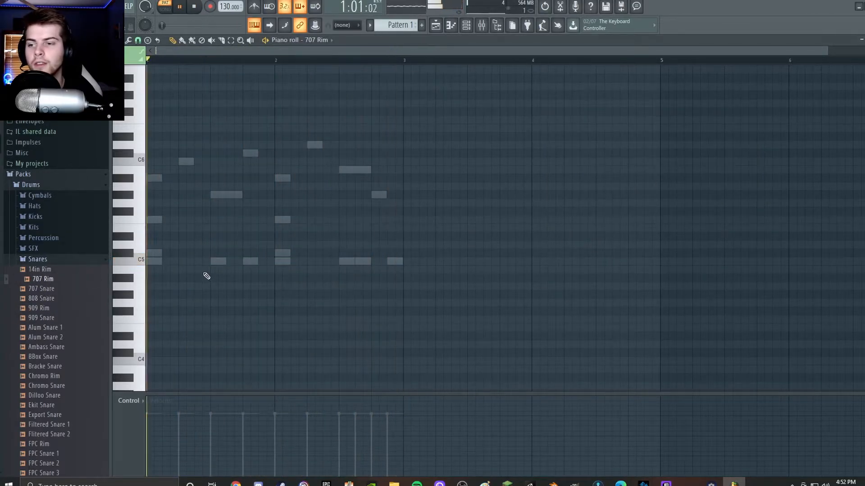
Place half-beat C5 rim notes on beat 2 of bar 1 and beats 2 and 4 of bar 2.
{"action": "left_click", "coordinate": [186, 261]}
{"action": "left_click", "coordinate": [314, 261]}
{"action": "left_click_drag", "start_coordinate": [367, 259], "coordinate": [372, 258]}
Balance the mixer levels during playback by lowering Insert 5 slightly and raising Insert 3, and close the mixer.
{"action": "left_click", "coordinate": [485, 29]}
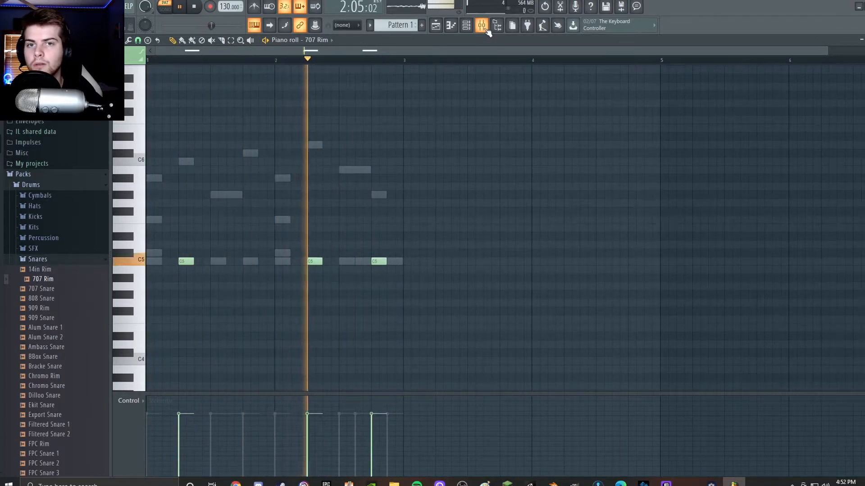
{"action": "left_click_drag", "start_coordinate": [293, 282], "coordinate": [293, 278]}
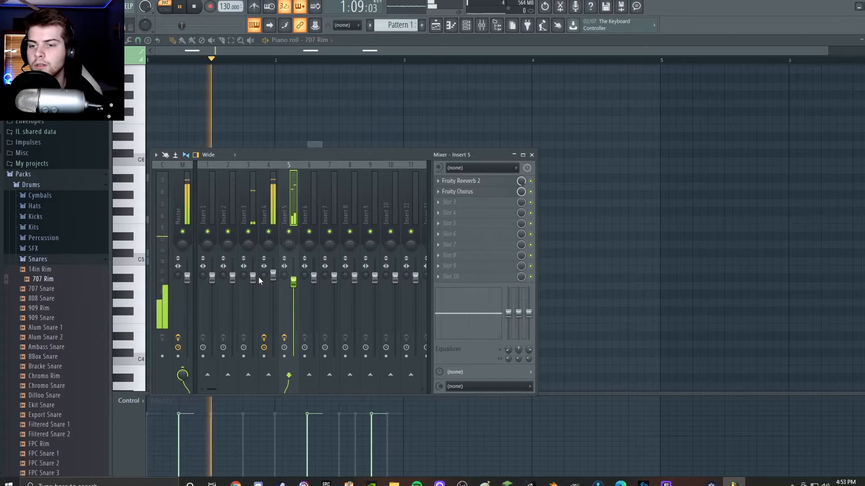
{"action": "left_click_drag", "start_coordinate": [253, 279], "coordinate": [253, 288]}
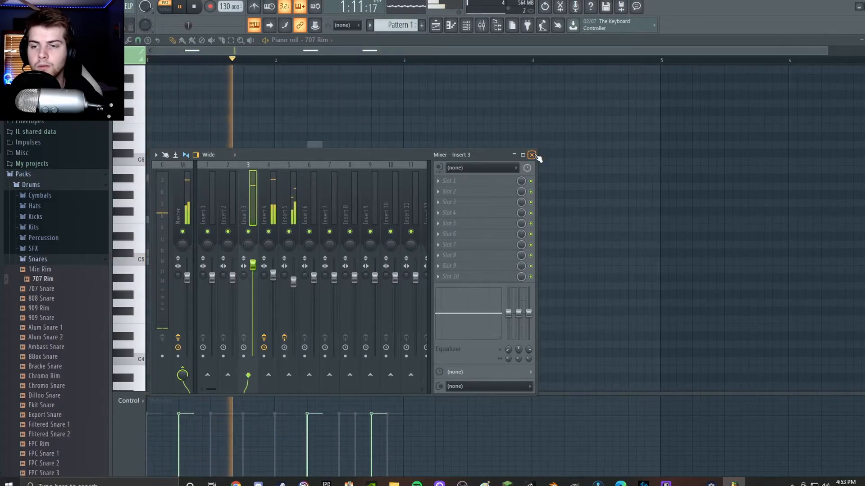
{"action": "left_click", "coordinate": [531, 155]}
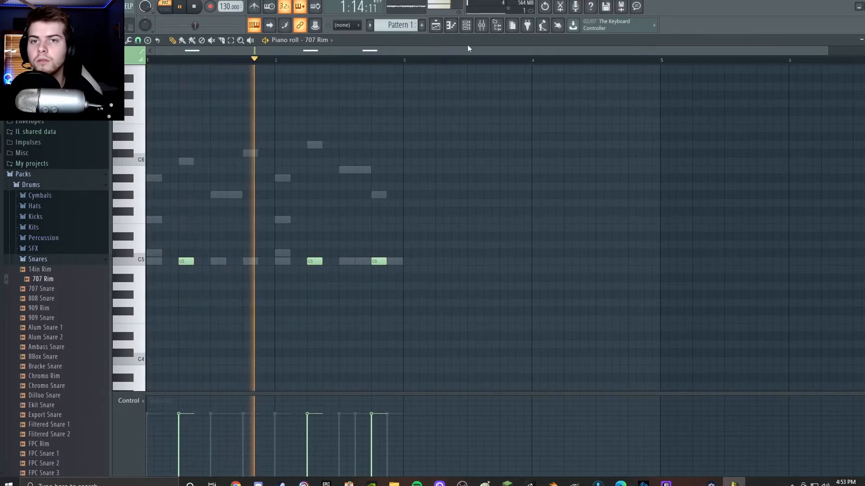
Add Fruity Love Philter to the third effect slot of mixer Insert 5 and close the plugin and mixer.
{"action": "left_click", "coordinate": [481, 25]}
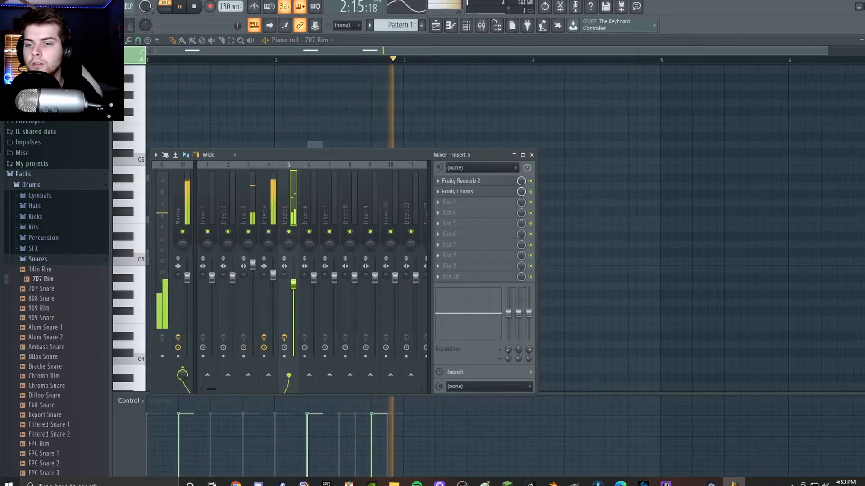
{"action": "left_click", "coordinate": [486, 203]}
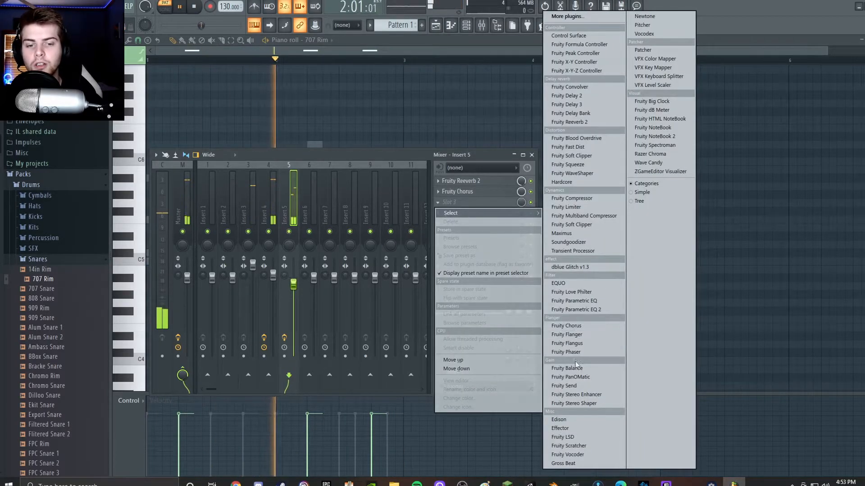
{"action": "left_click", "coordinate": [568, 292]}
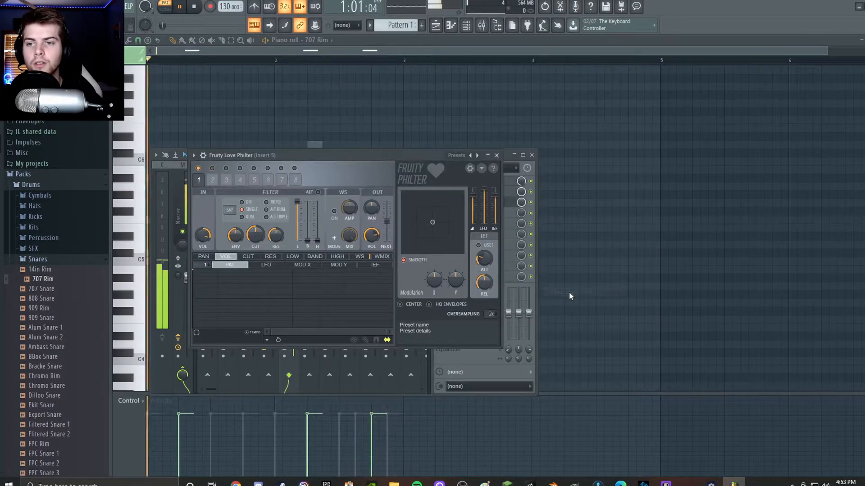
{"action": "left_click", "coordinate": [496, 155]}
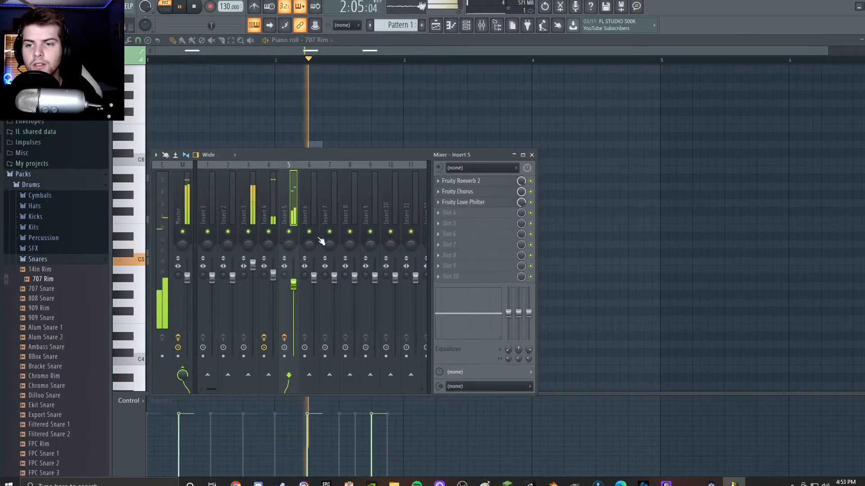
{"action": "left_click", "coordinate": [531, 155]}
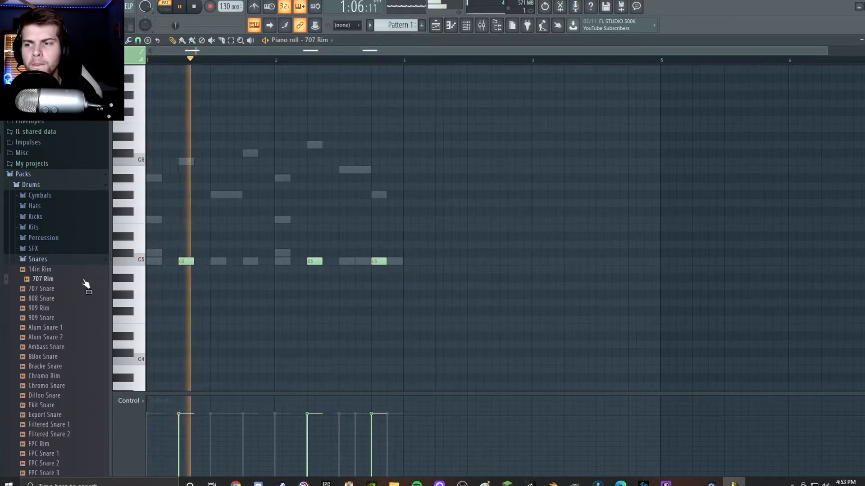
Load the 808 CH sample from the Drums pack's Hats into the second channel and fill it every 2 steps.
{"action": "left_click", "coordinate": [50, 260]}
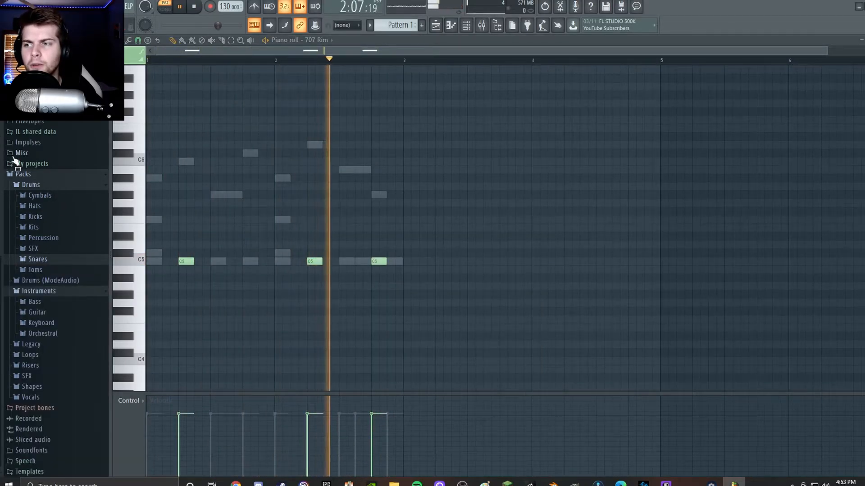
{"action": "left_click", "coordinate": [34, 206]}
{"action": "left_click", "coordinate": [39, 237]}
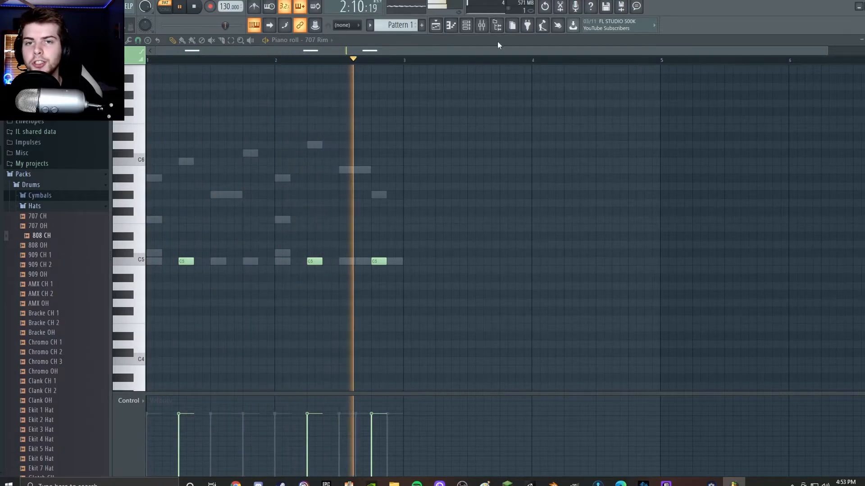
{"action": "key", "text": "F9"}
{"action": "left_click", "coordinate": [465, 28]}
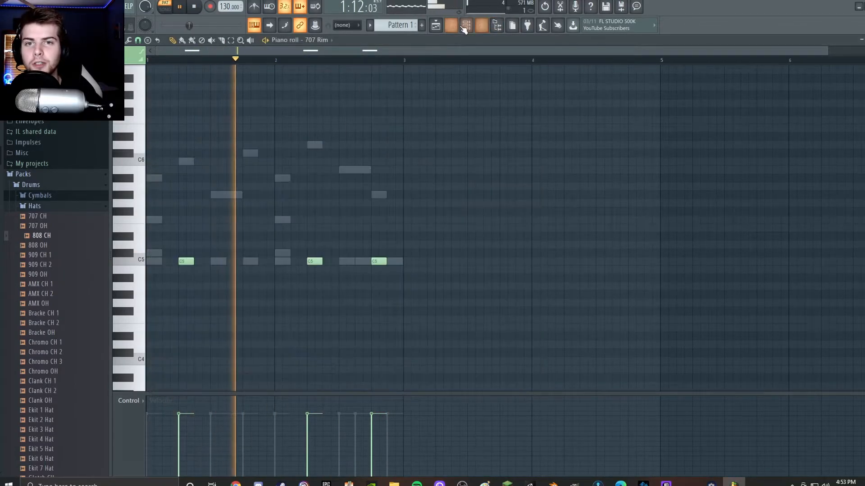
{"action": "left_click", "coordinate": [465, 28]}
{"action": "left_click_drag", "start_coordinate": [36, 238], "coordinate": [596, 158]}
{"action": "right_click", "coordinate": [590, 161]}
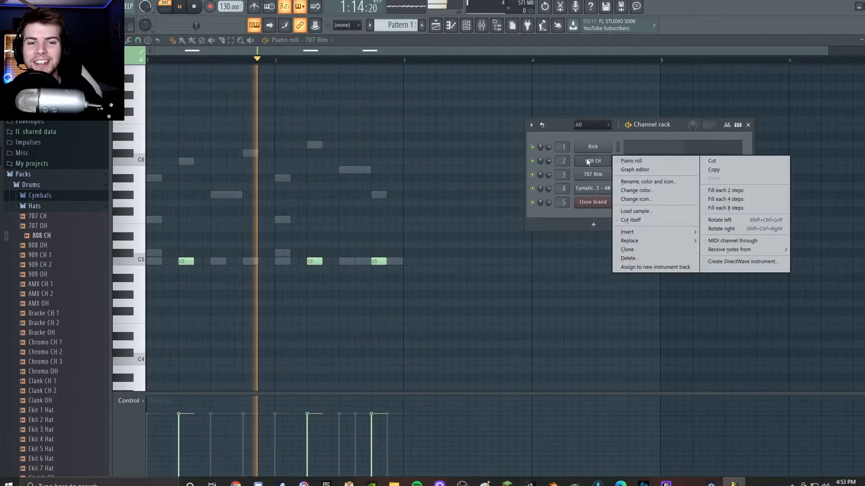
{"action": "left_click", "coordinate": [714, 193]}
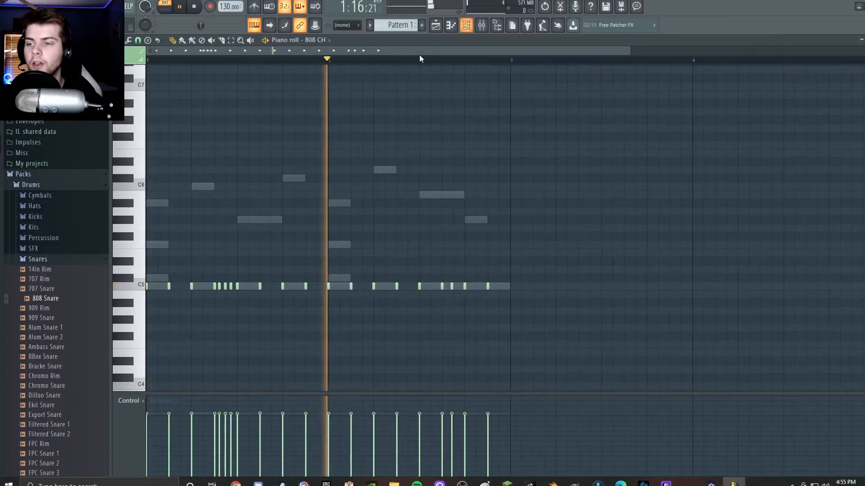
Add the Stage Grand instrument from the Packs' Keyboard folder as a new channel and show its piano roll.
{"action": "scroll", "coordinate": [64, 309], "scroll_direction": "down", "scroll_amount": 10}
{"action": "scroll", "coordinate": [74, 211], "scroll_direction": "up", "scroll_amount": 4}
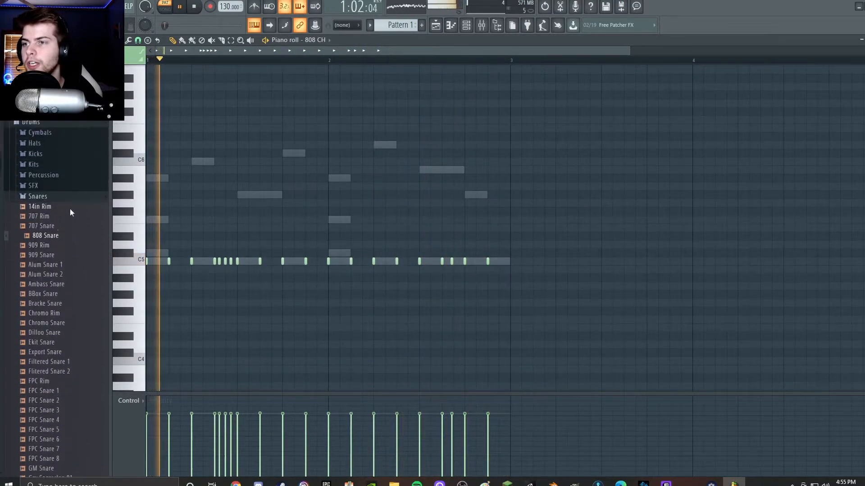
{"action": "left_click", "coordinate": [80, 203]}
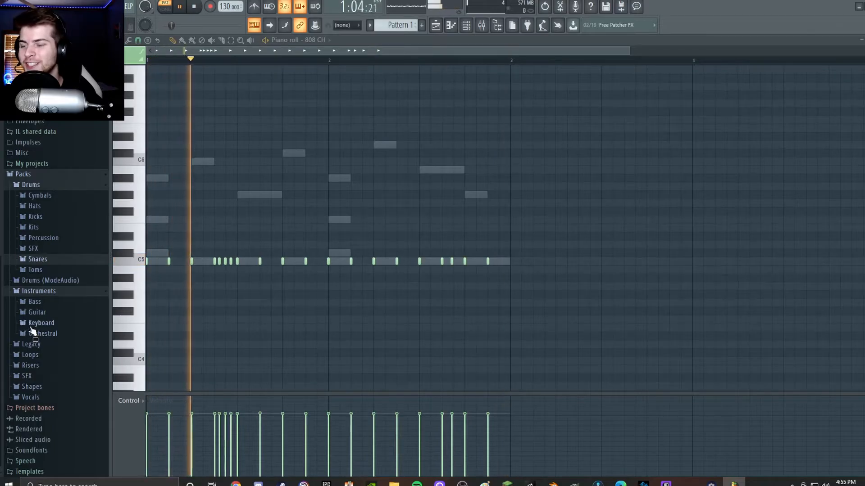
{"action": "left_click", "coordinate": [34, 323]}
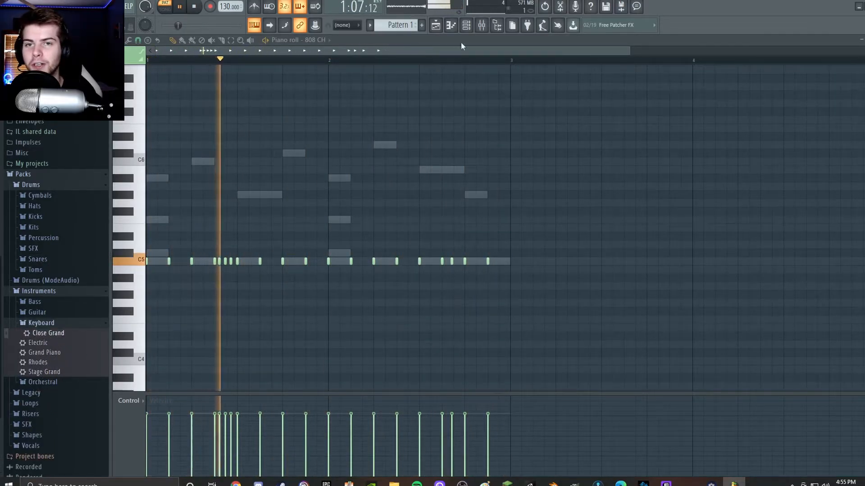
{"action": "key", "text": "F6"}
{"action": "left_click_drag", "start_coordinate": [45, 372], "coordinate": [652, 224]}
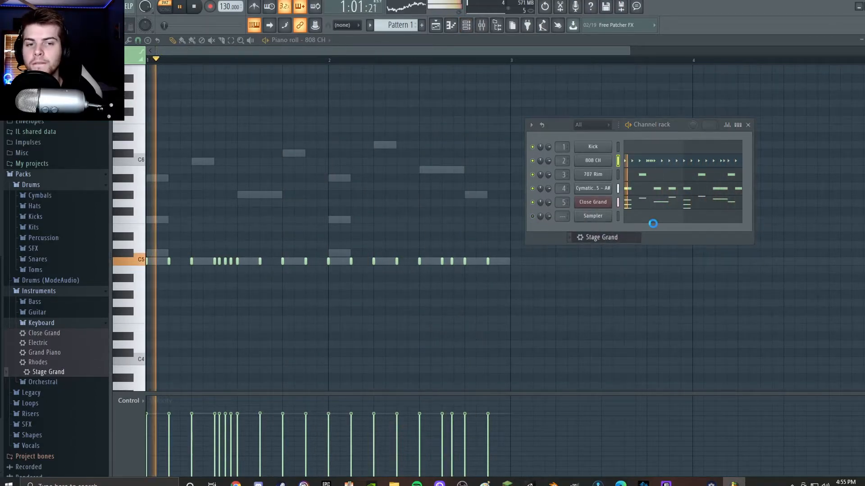
{"action": "left_click", "coordinate": [653, 223]}
{"action": "left_click", "coordinate": [664, 220]}
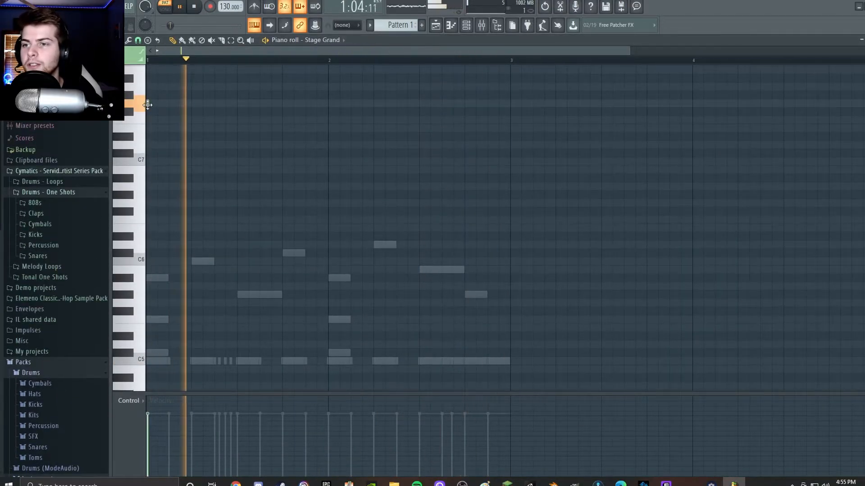
Set snap to Main and place one-beat Stage Grand notes: E7 and G#6 on bar 1 beats 1-2, E7 and A6 on bar 2 beats 1 and 4.
{"action": "left_click_drag", "start_coordinate": [142, 104], "coordinate": [177, 104]}
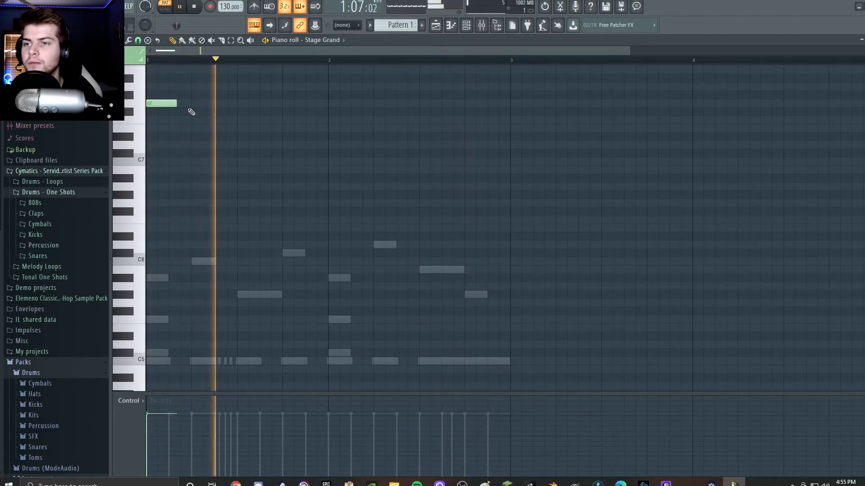
{"action": "left_click", "coordinate": [139, 40]}
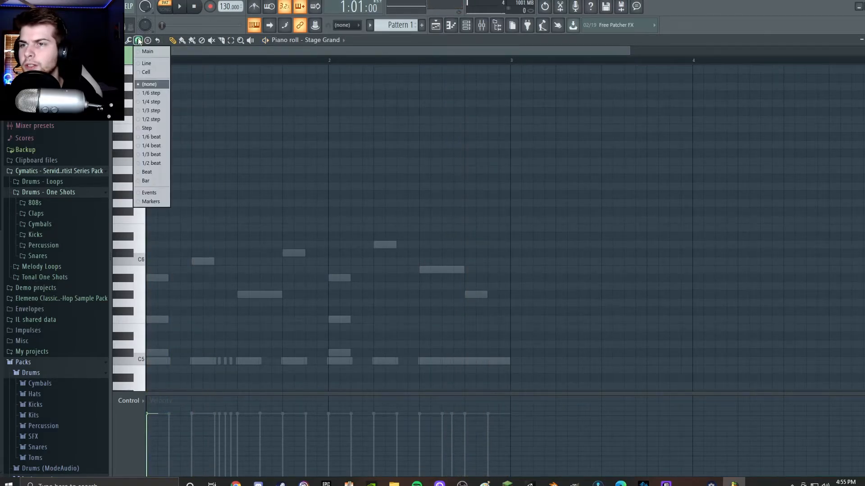
{"action": "left_click", "coordinate": [150, 52]}
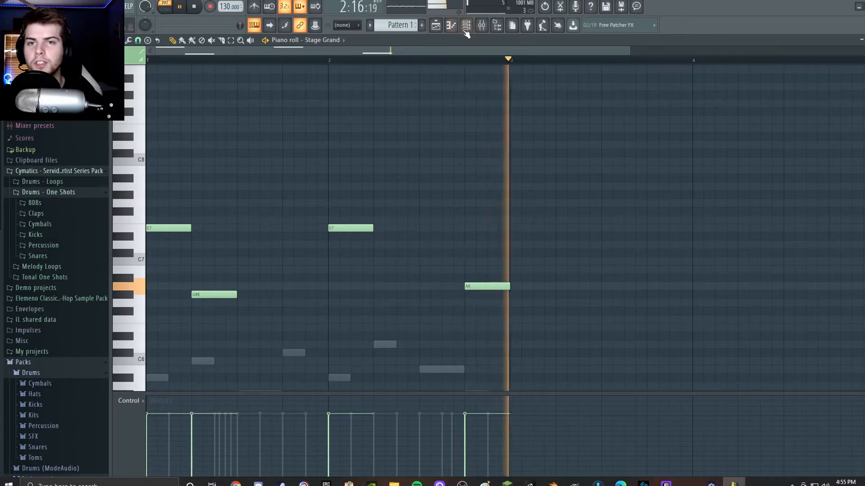
Route the Stage Grand channel to mixer Insert 6, set its glide time to 0.141 s and close the plugin.
{"action": "left_click", "coordinate": [481, 30]}
{"action": "left_click", "coordinate": [482, 32]}
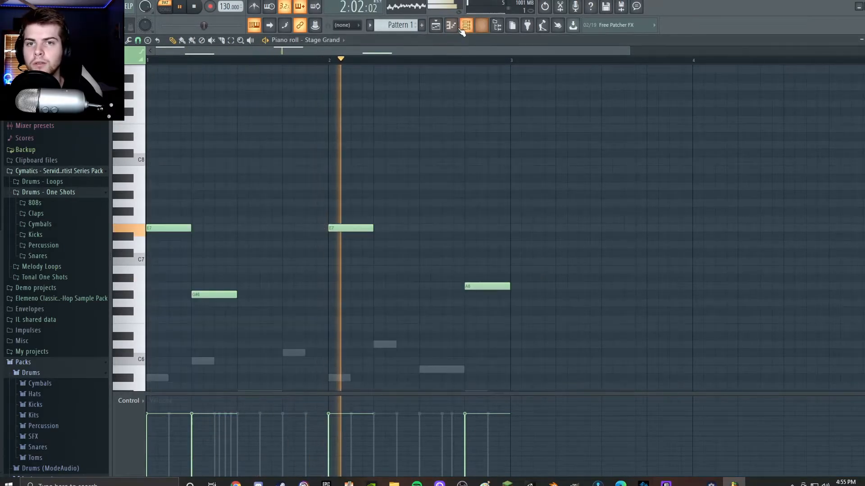
{"action": "left_click", "coordinate": [452, 29]}
{"action": "left_click", "coordinate": [467, 29]}
{"action": "left_click", "coordinate": [466, 29]}
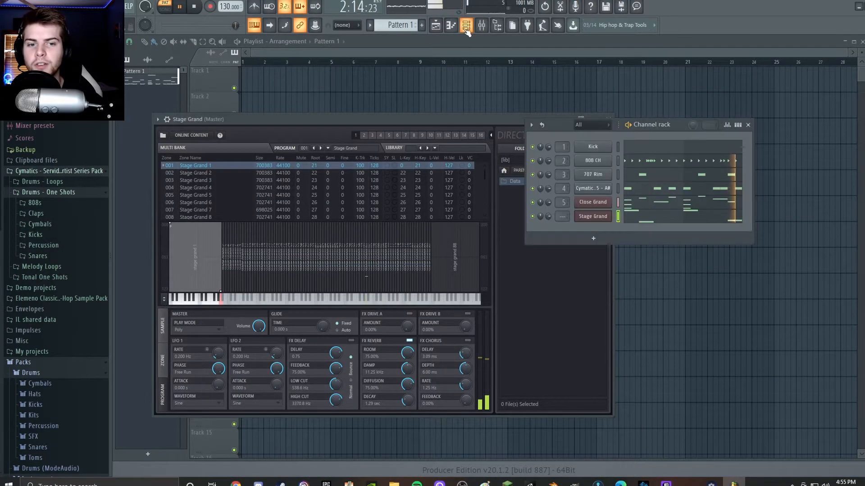
{"action": "left_click", "coordinate": [591, 217]}
{"action": "left_click", "coordinate": [594, 216]}
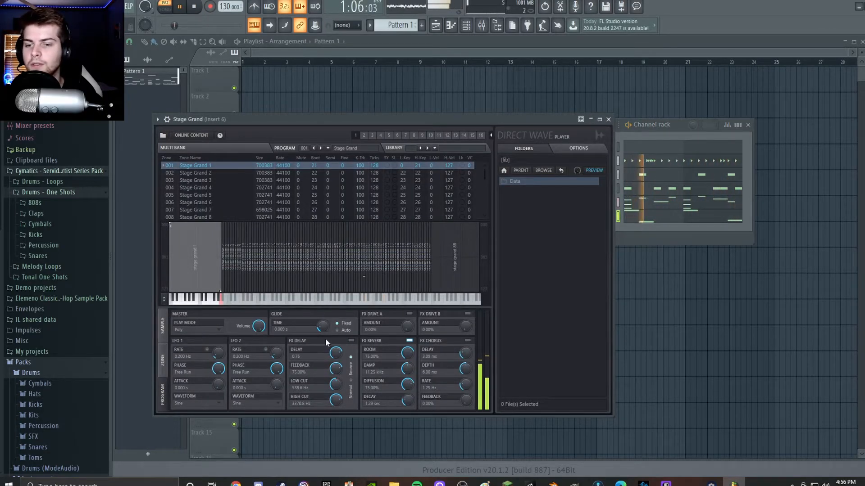
{"action": "left_click_drag", "start_coordinate": [320, 321], "coordinate": [323, 323]}
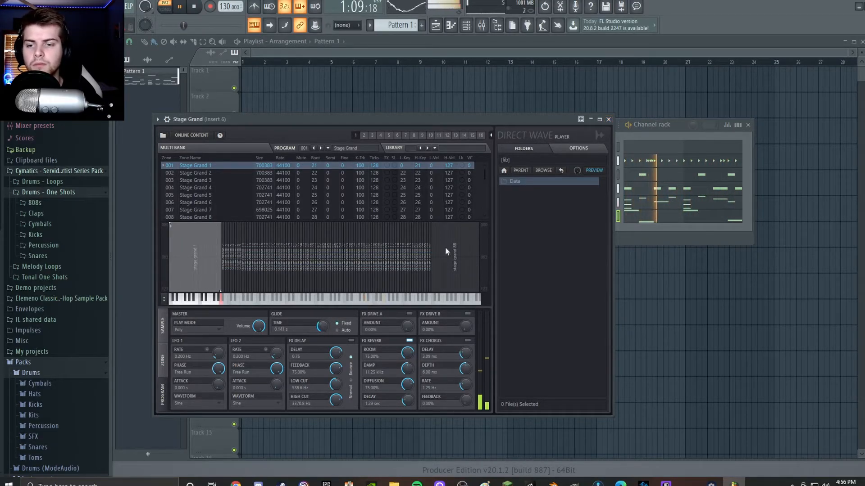
{"action": "left_click", "coordinate": [608, 119]}
Lower the mixer's Insert 6 level during playback and close the mixer.
{"action": "left_click", "coordinate": [480, 28]}
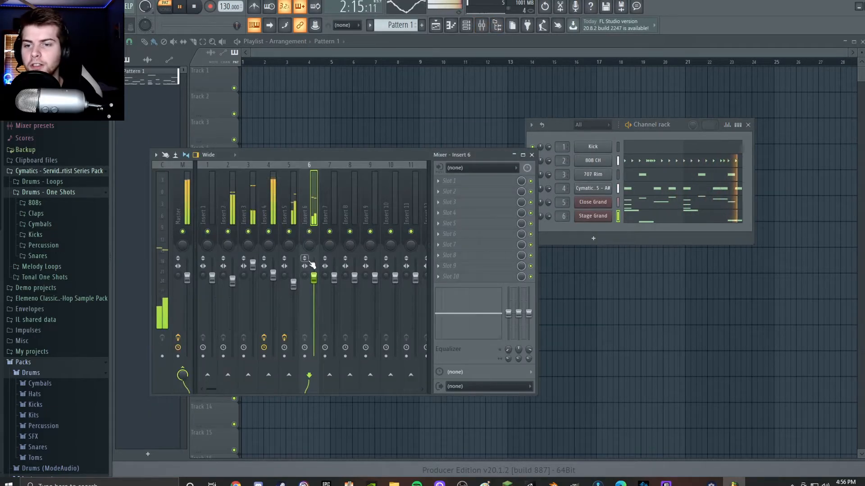
{"action": "left_click_drag", "start_coordinate": [314, 278], "coordinate": [316, 309]}
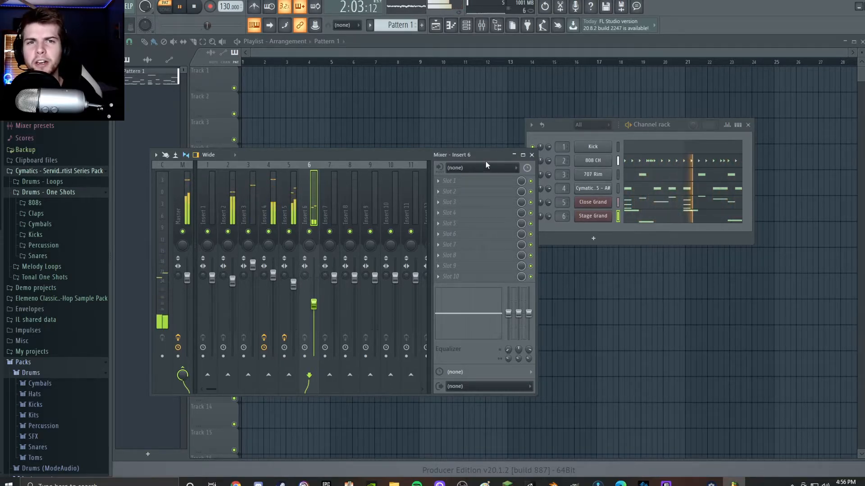
{"action": "left_click", "coordinate": [531, 154]}
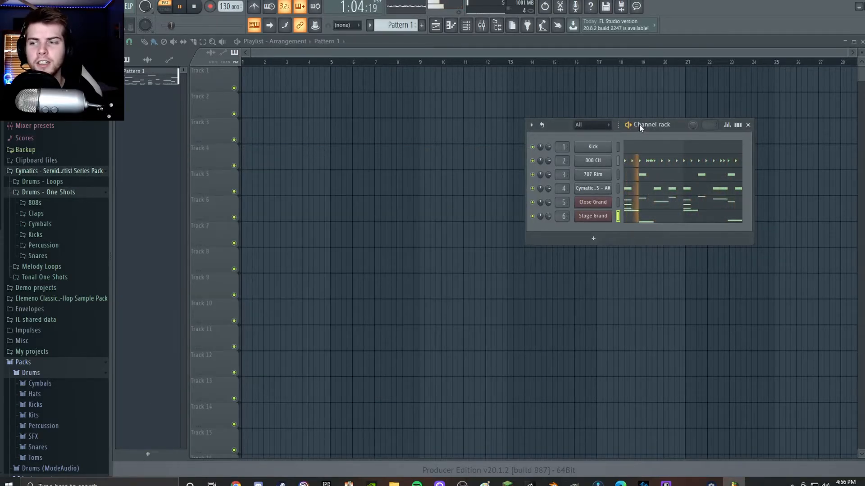
Audition the Drums pack's Percussion samples and add FPC Egg 2 as a new channel with hits every 8 steps.
{"action": "scroll", "coordinate": [39, 364], "scroll_direction": "down", "scroll_amount": 5}
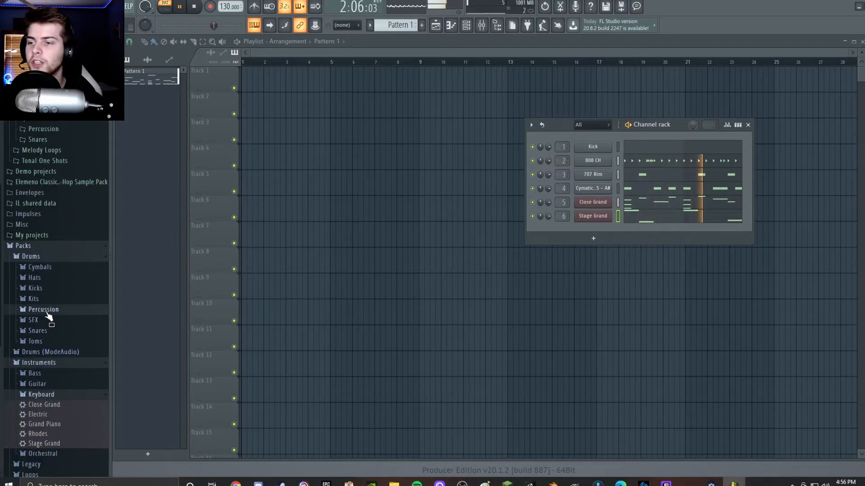
{"action": "left_click", "coordinate": [45, 317]}
{"action": "left_click", "coordinate": [58, 230]}
{"action": "left_click", "coordinate": [51, 249]}
{"action": "left_click", "coordinate": [52, 258]}
{"action": "left_click", "coordinate": [53, 268]}
{"action": "left_click", "coordinate": [54, 296]}
{"action": "left_click", "coordinate": [53, 319]}
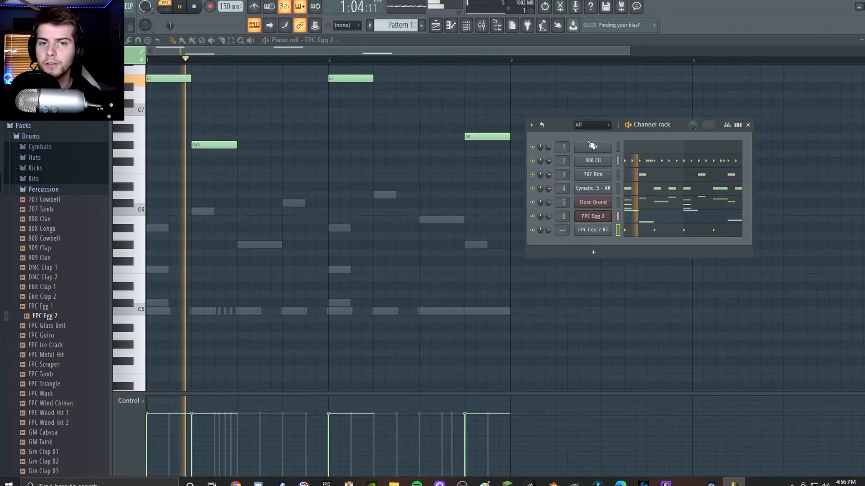
Add the FPC Glass Bell sample as a new channel and place a short B4 note at the end of bar 2.
{"action": "scroll", "coordinate": [226, 239], "scroll_direction": "down", "scroll_amount": 1}
{"action": "scroll", "coordinate": [77, 267], "scroll_direction": "down", "scroll_amount": 4}
{"action": "left_click", "coordinate": [47, 209]}
{"action": "left_click_drag", "start_coordinate": [48, 216], "coordinate": [599, 239]}
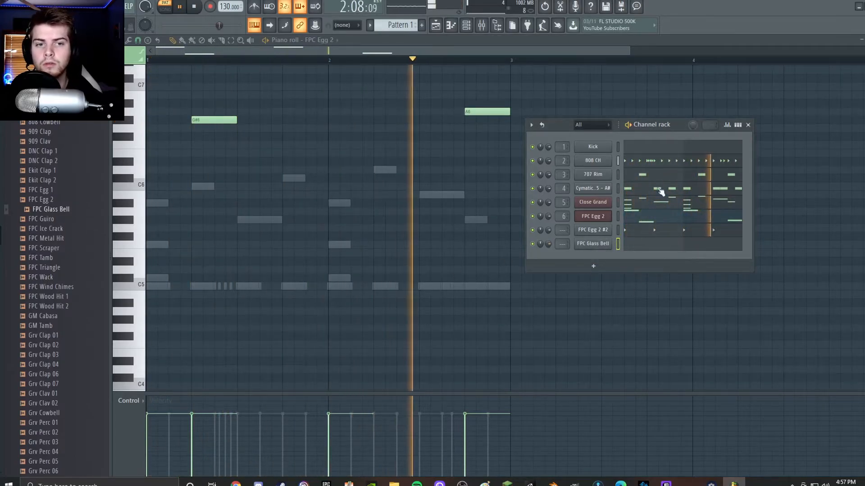
{"action": "left_click", "coordinate": [645, 244]}
{"action": "left_click", "coordinate": [506, 295]}
{"action": "left_click_drag", "start_coordinate": [541, 294], "coordinate": [510, 294]}
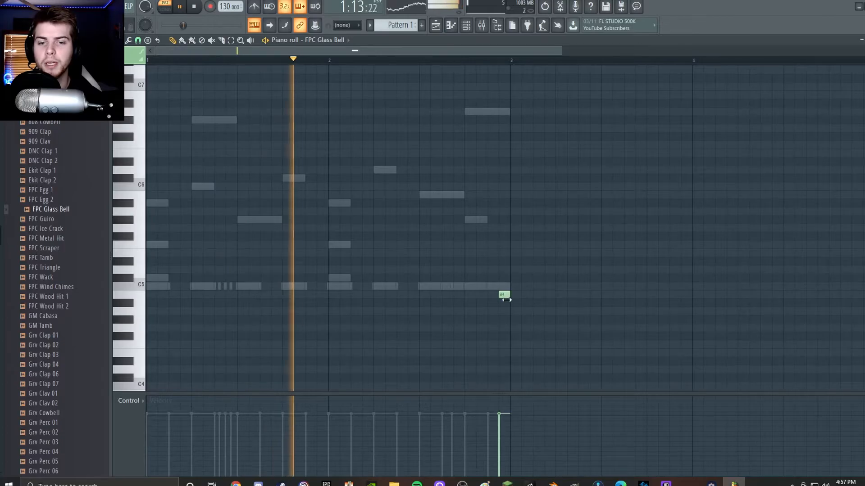
Move the Glass Bell's B4 note to the start of beat 4 in bar 2.
{"action": "left_click", "coordinate": [483, 27]}
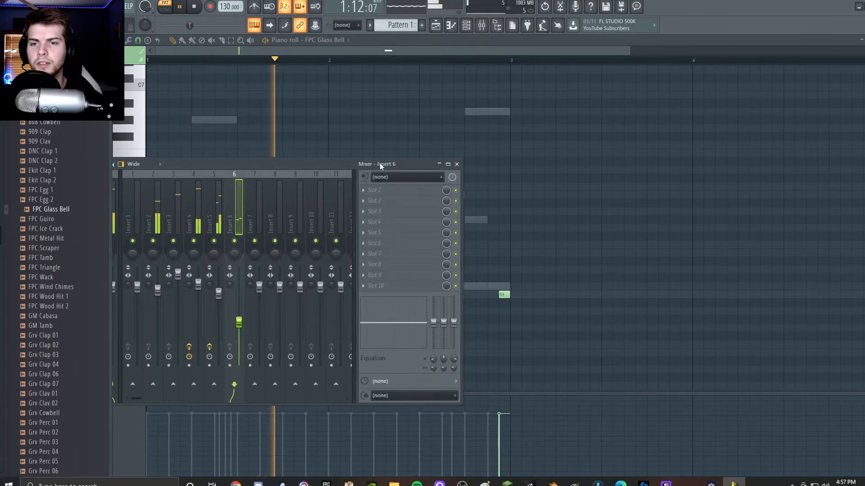
{"action": "left_click_drag", "start_coordinate": [385, 167], "coordinate": [303, 169]}
{"action": "left_click_drag", "start_coordinate": [502, 294], "coordinate": [466, 293]}
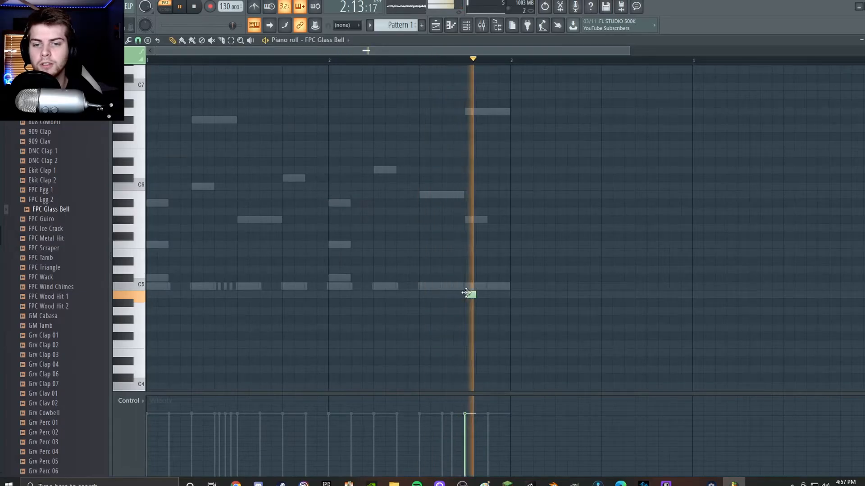
Review the mixer and channel rack during playback, close both windows and stop playback.
{"action": "left_click", "coordinate": [482, 25]}
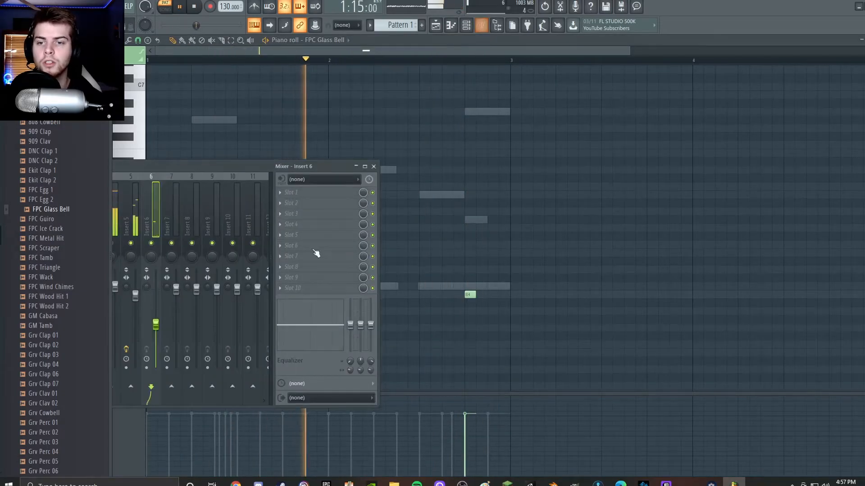
{"action": "left_click_drag", "start_coordinate": [212, 168], "coordinate": [249, 165]}
{"action": "left_click", "coordinate": [467, 26]}
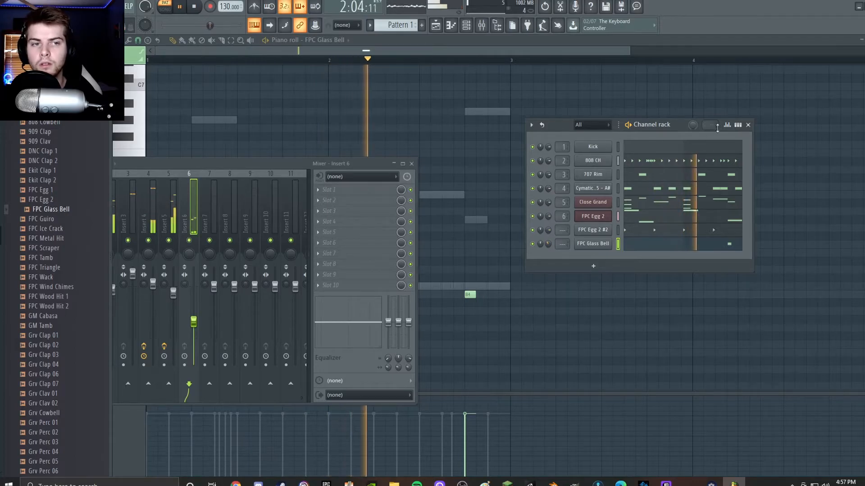
{"action": "left_click", "coordinate": [747, 125]}
{"action": "left_click_drag", "start_coordinate": [360, 165], "coordinate": [749, 137]}
{"action": "left_click", "coordinate": [543, 172]}
{"action": "left_click", "coordinate": [778, 139]}
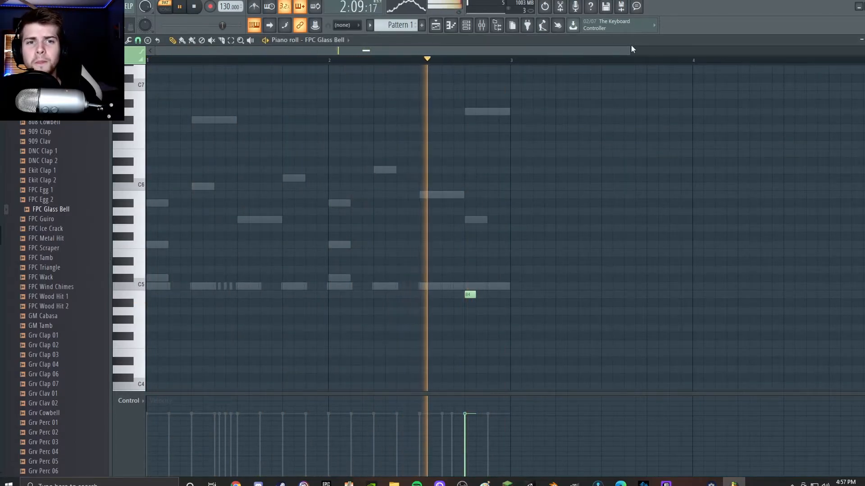
{"action": "left_click_drag", "start_coordinate": [631, 49], "coordinate": [679, 52]}
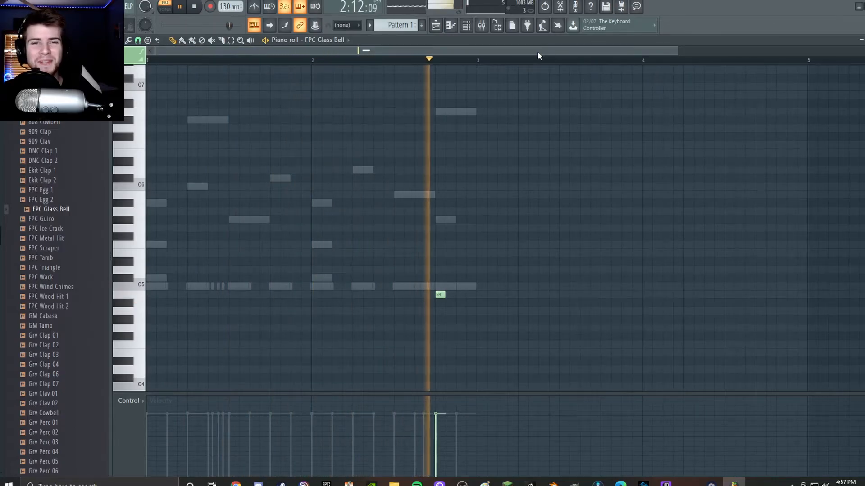
{"action": "key", "text": "space"}
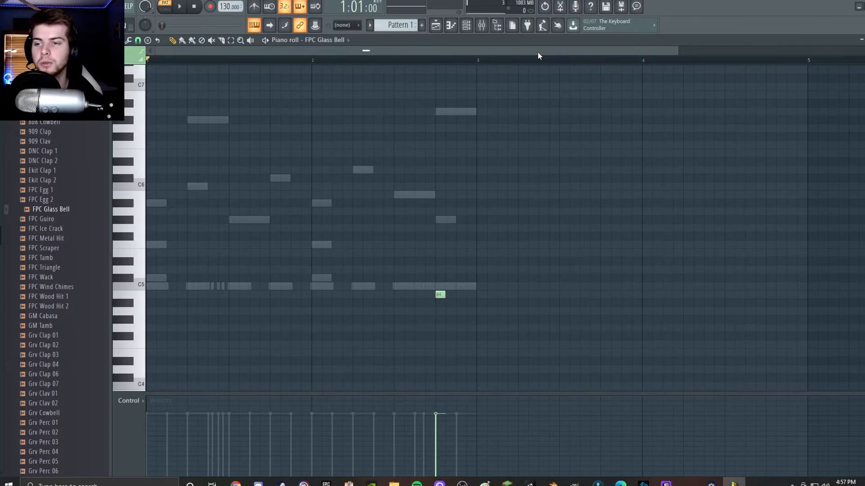
{"action": "left_click", "coordinate": [436, 27]}
{"action": "left_click_drag", "start_coordinate": [136, 80], "coordinate": [246, 84]}
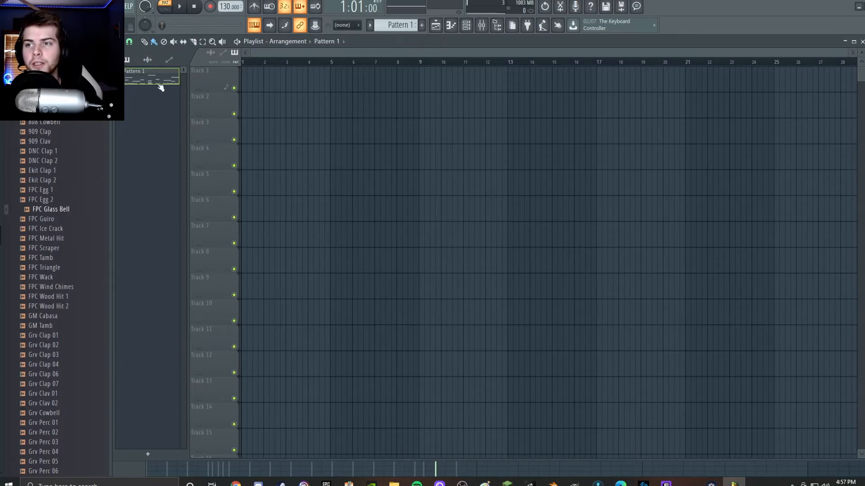
{"action": "left_click", "coordinate": [436, 30]}
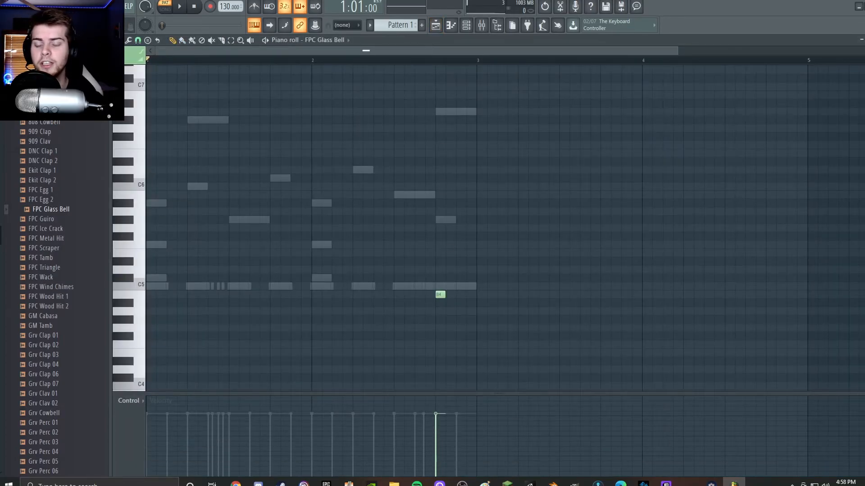
{"action": "left_click_drag", "start_coordinate": [678, 51], "coordinate": [151, 53]}
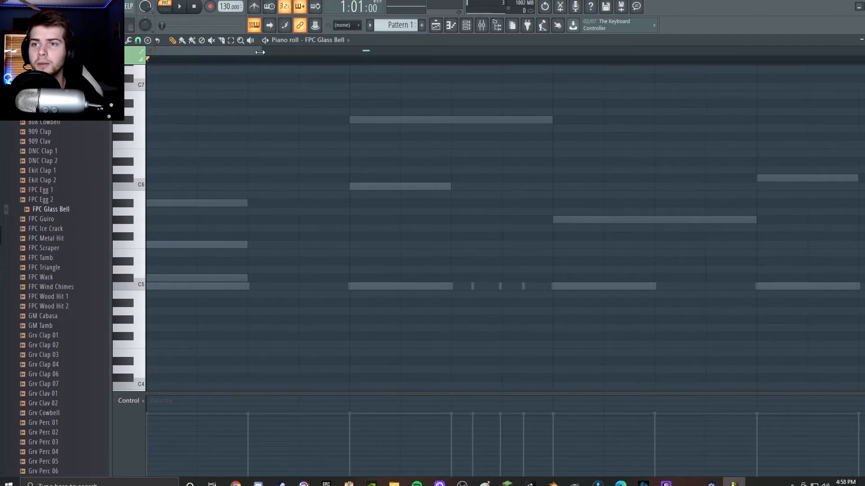
{"action": "left_click_drag", "start_coordinate": [259, 52], "coordinate": [655, 52]}
{"action": "scroll", "coordinate": [534, 249], "scroll_direction": "down", "scroll_amount": 2}
{"action": "scroll", "coordinate": [456, 267], "scroll_direction": "up", "scroll_amount": 3}
{"action": "scroll", "coordinate": [455, 267], "scroll_direction": "up", "scroll_amount": 3}
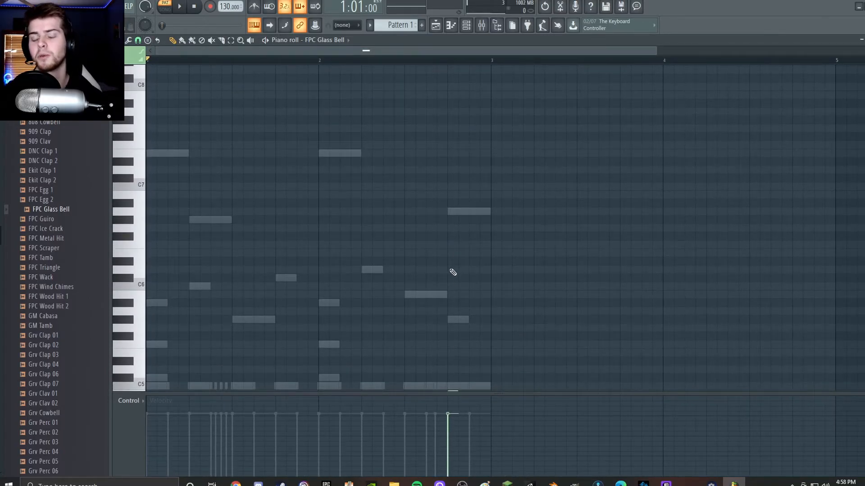
{"action": "scroll", "coordinate": [452, 272], "scroll_direction": "down", "scroll_amount": 2}
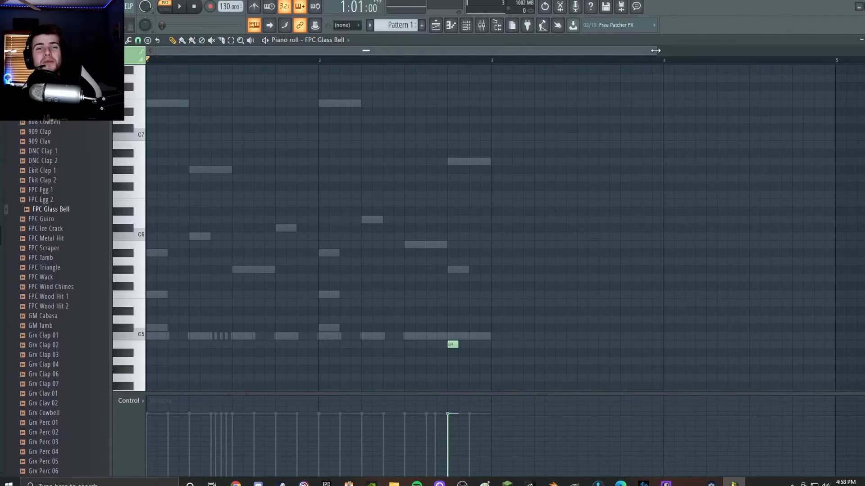
{"action": "left_click_drag", "start_coordinate": [655, 50], "coordinate": [684, 48]}
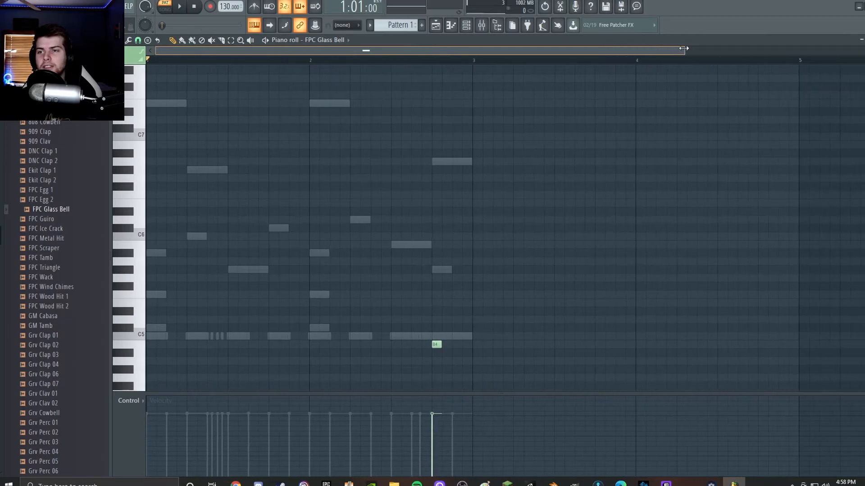